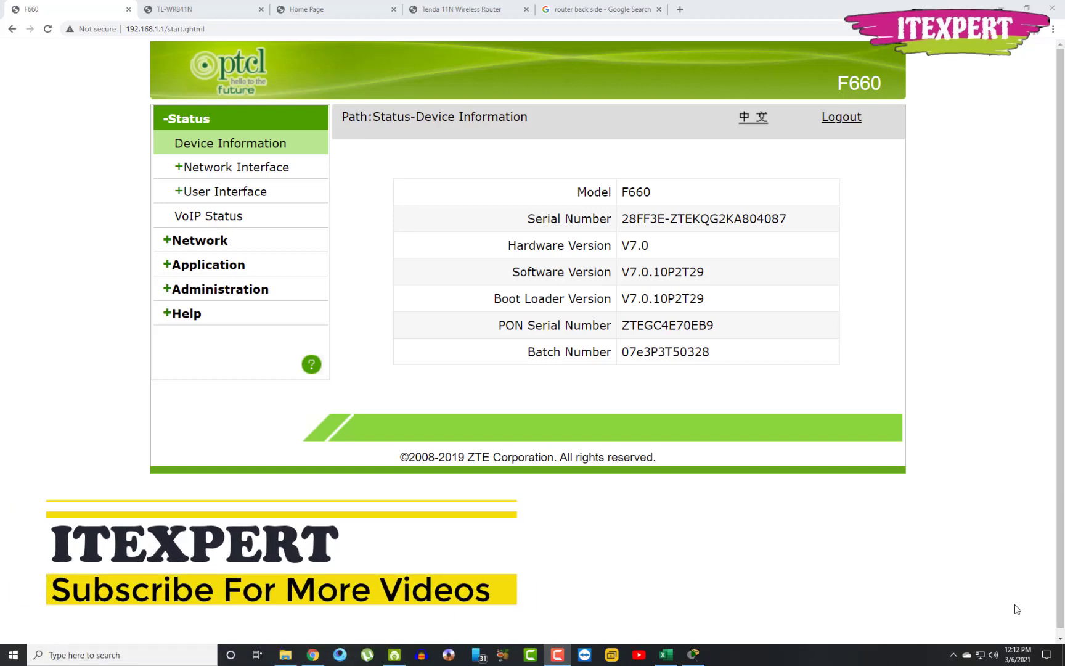
# Examine the admin pages of the four routers at 192.168.1.1, 192.168.1.2, 192.168.1.3 and 192.168.1.4
pyautogui.click(198, 9)
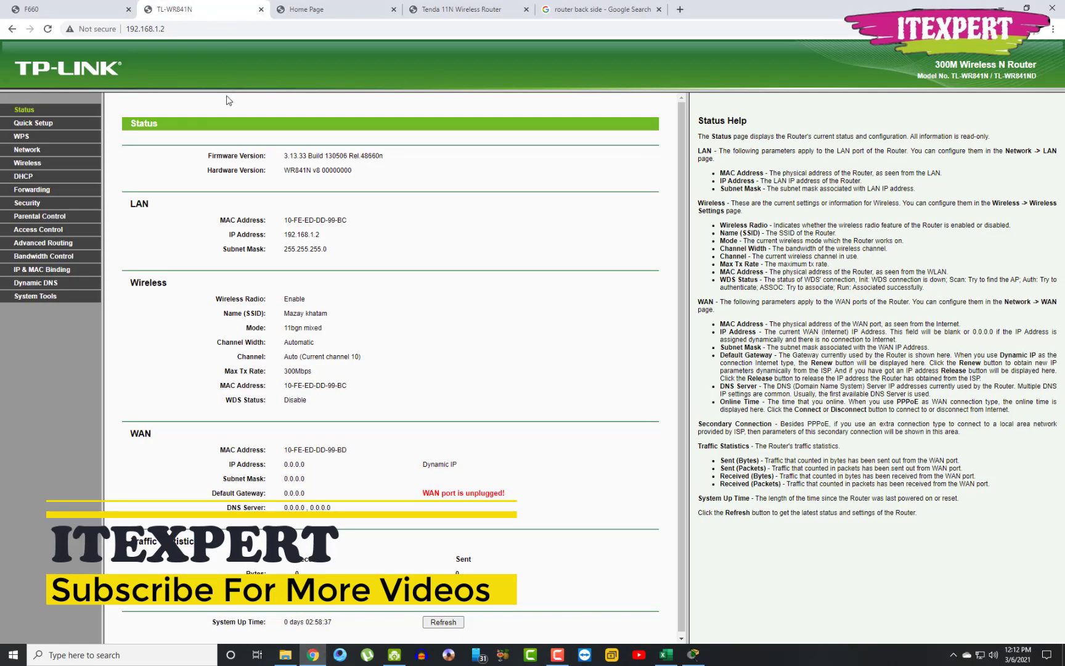
pyautogui.click(336, 9)
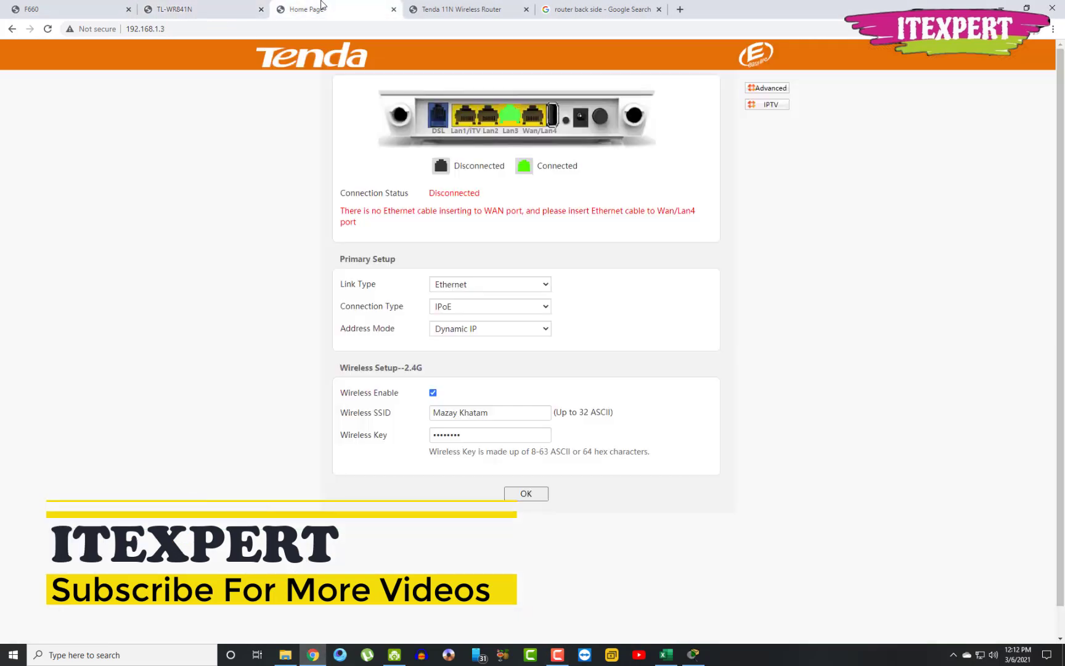
pyautogui.click(444, 6)
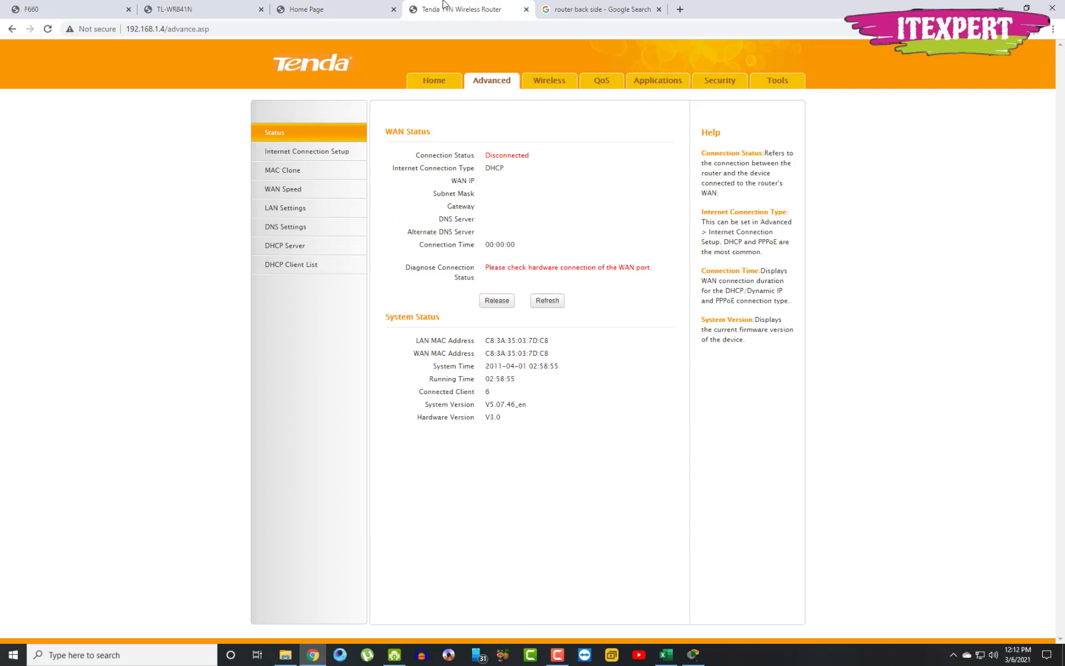
pyautogui.click(23, 3)
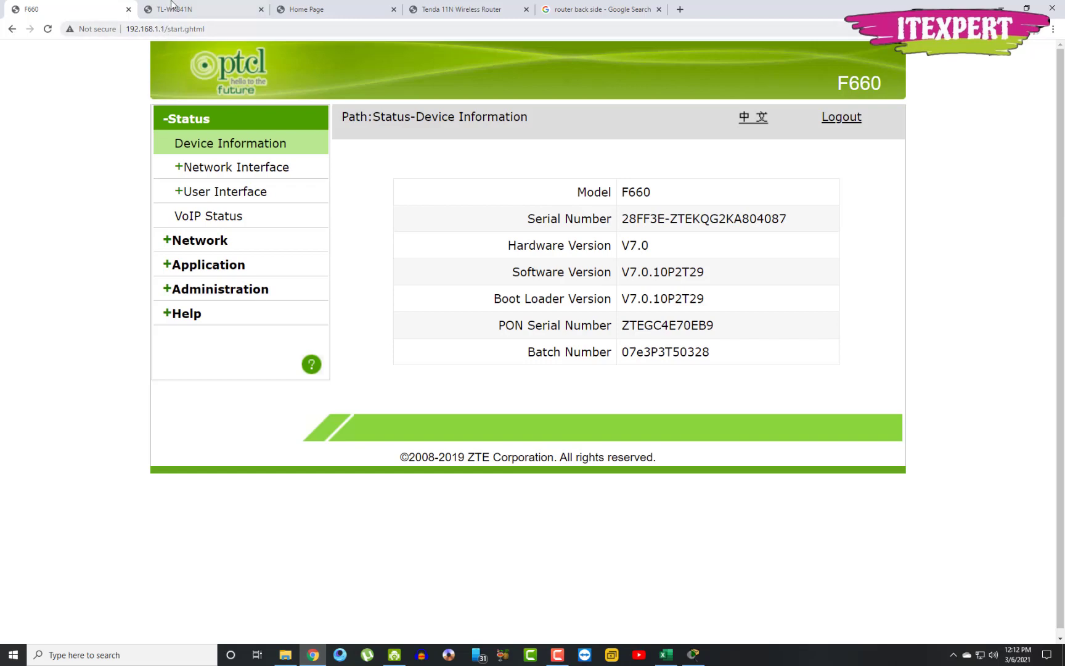
pyautogui.hotkey('ctrl', 'Tab')
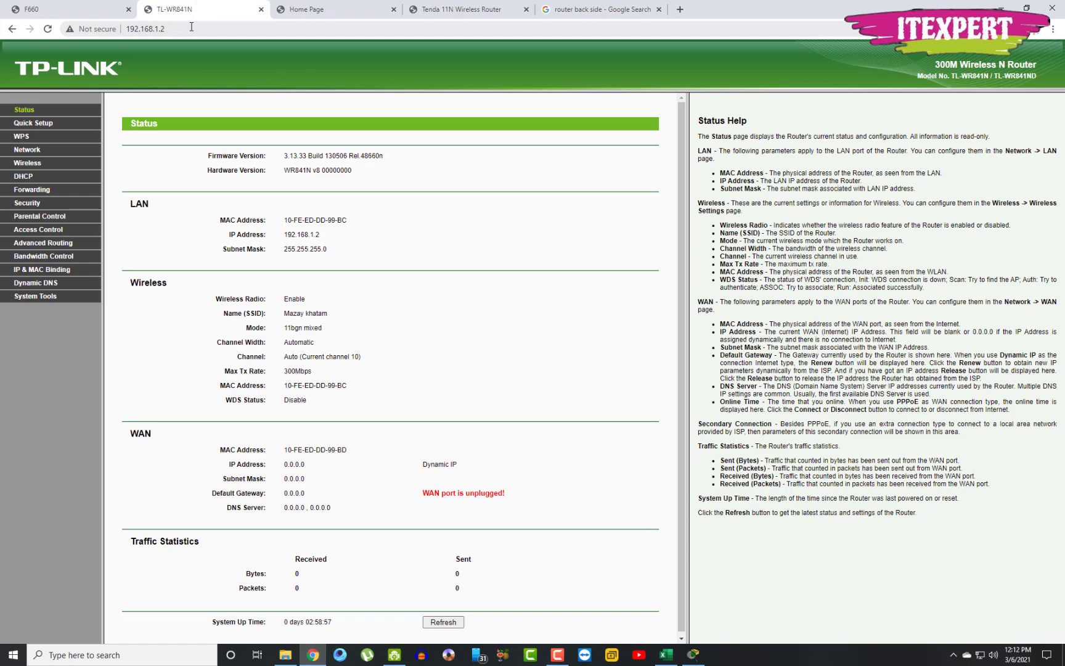
pyautogui.click(302, 9)
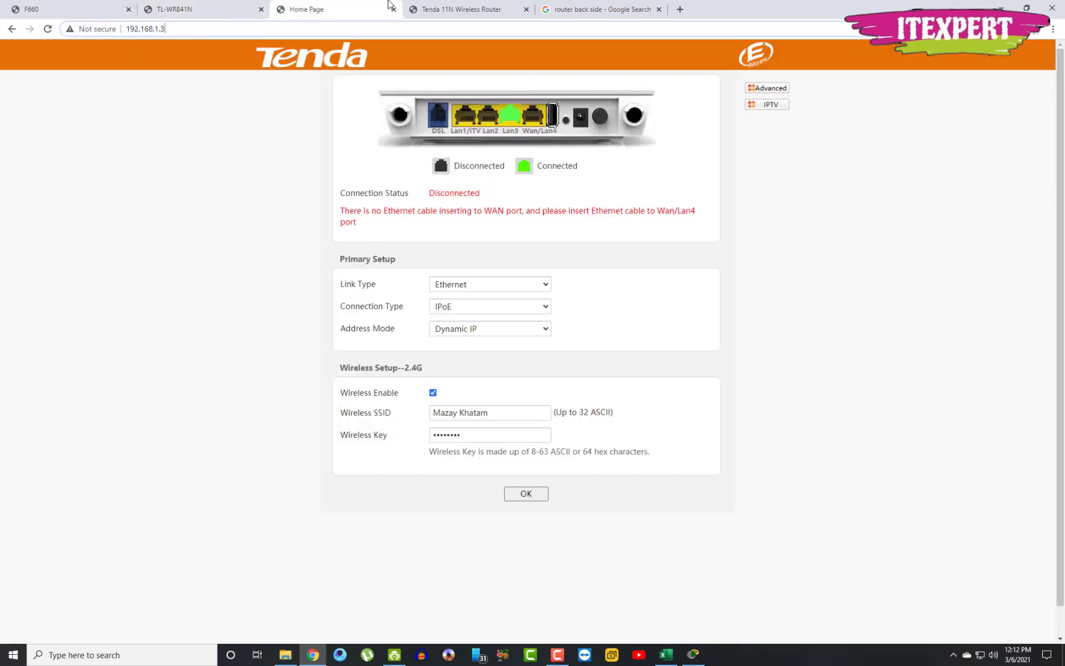
pyautogui.click(457, 7)
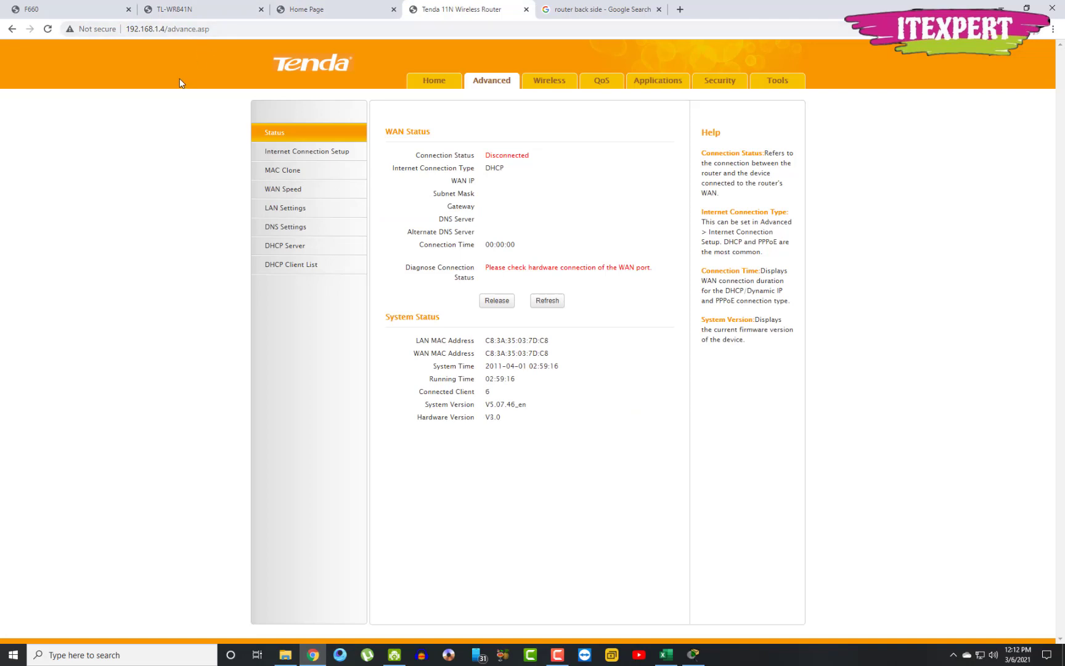
# Open the F660 router's LAN DHCP Server settings and examine the Allocated Address table
pyautogui.click(31, 6)
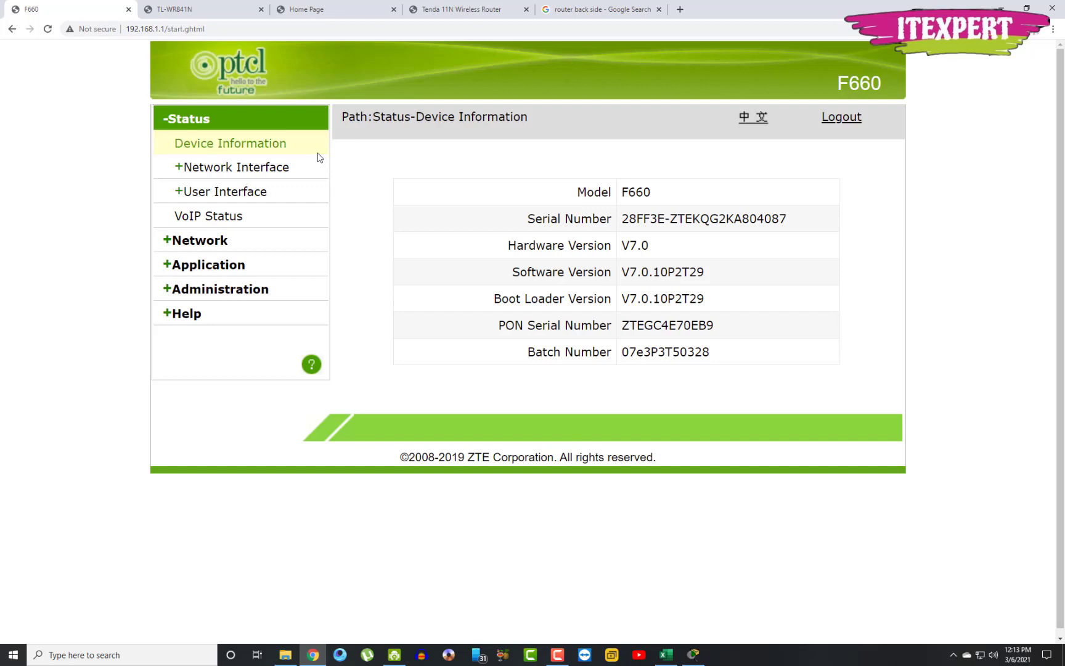
pyautogui.click(191, 241)
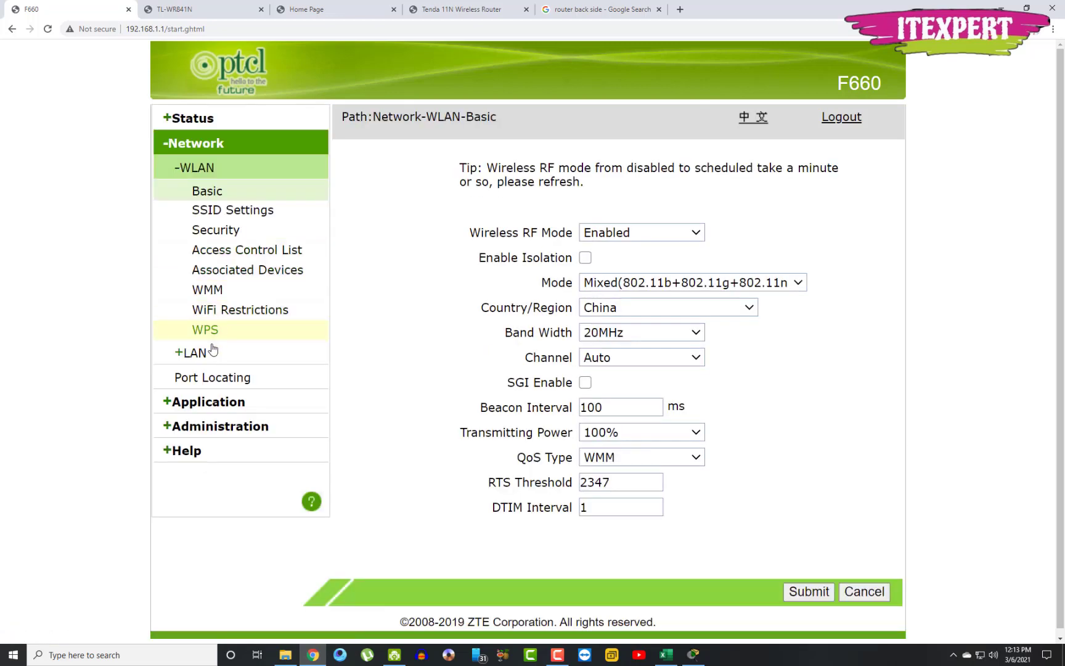
pyautogui.click(192, 353)
pyautogui.scroll(-5, 235, 355)
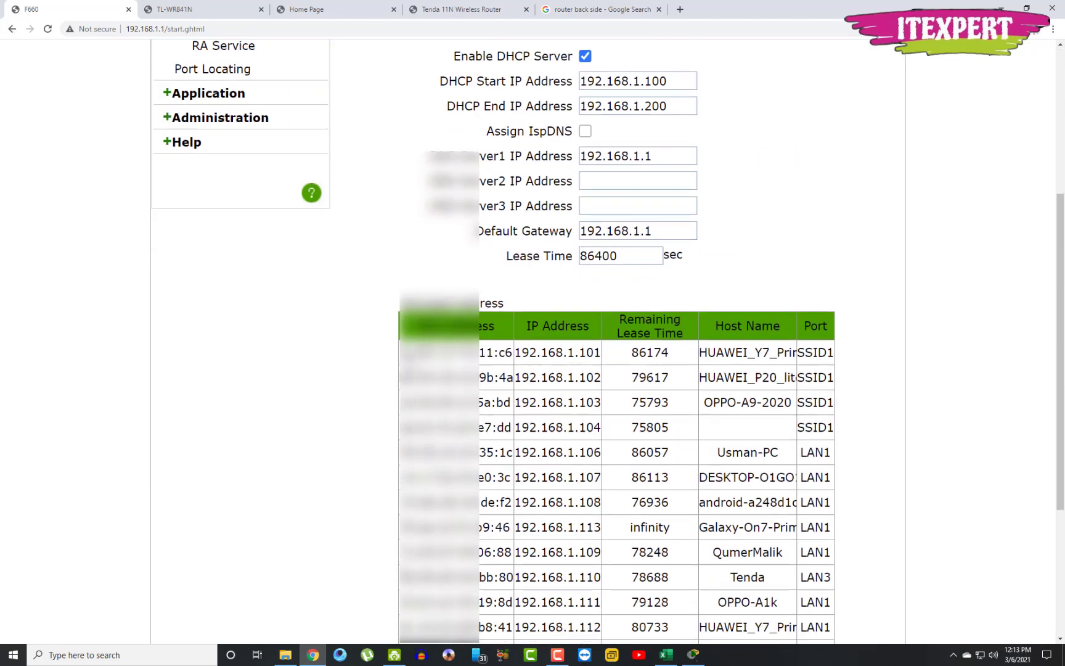
pyautogui.scroll(-2, 616, 370)
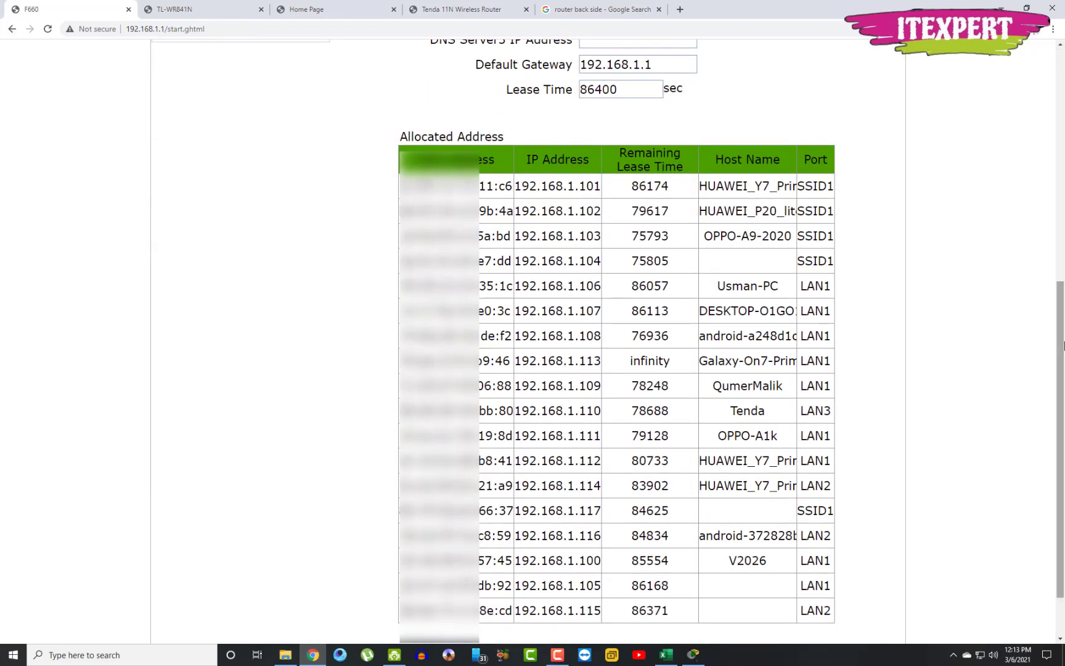
pyautogui.scroll(-1, 616, 370)
pyautogui.moveTo(1060, 369); pyautogui.dragTo(1060, 368)
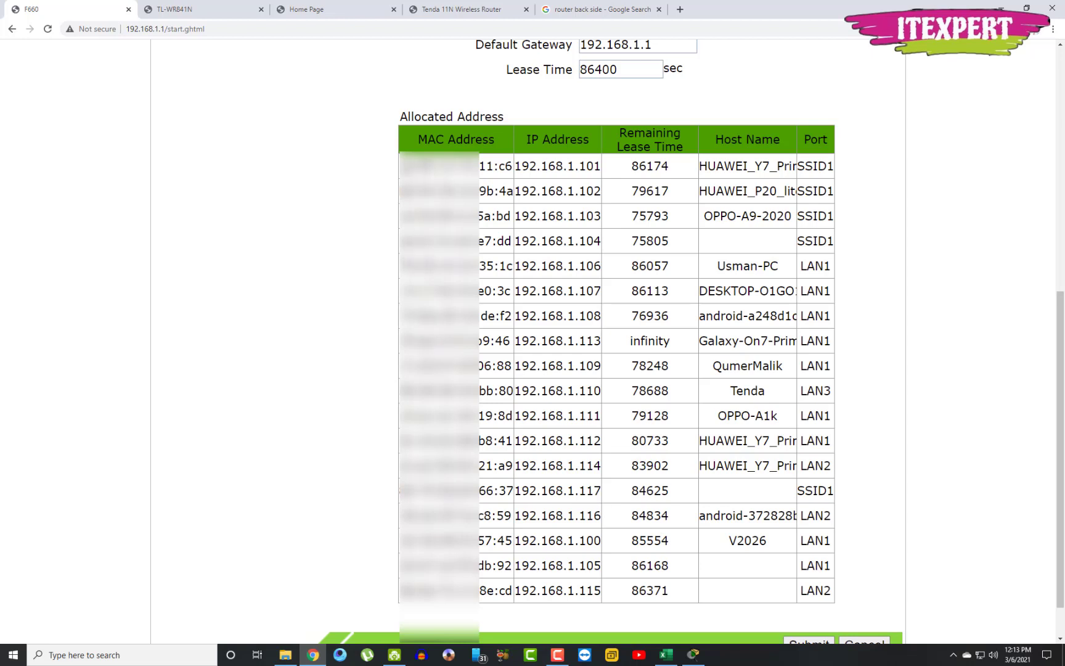
pyautogui.moveTo(402, 160); pyautogui.dragTo(655, 591)
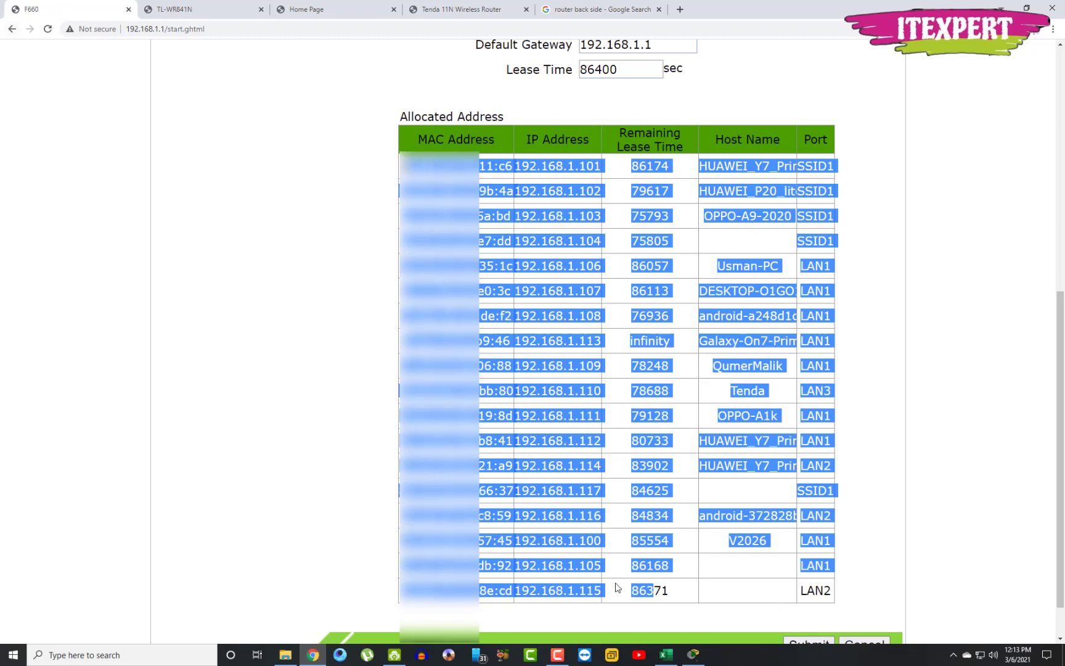
# Check the TP-Link and both Tenda router pages and return to the F660 DHCP Server settings
pyautogui.click(168, 8)
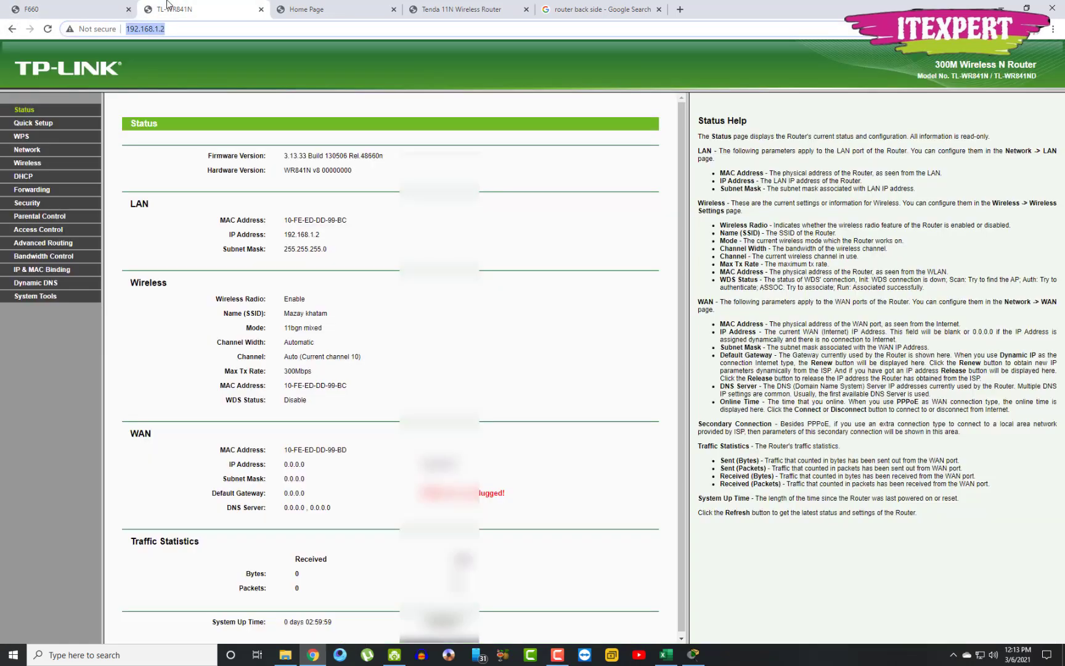
pyautogui.click(358, 7)
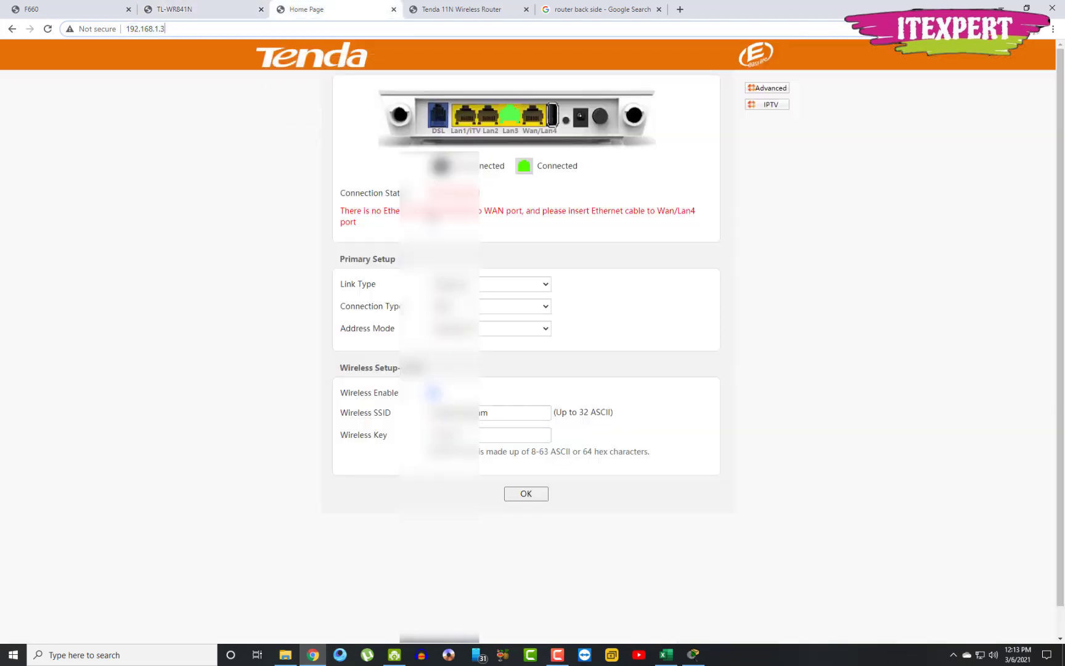
pyautogui.click(434, 8)
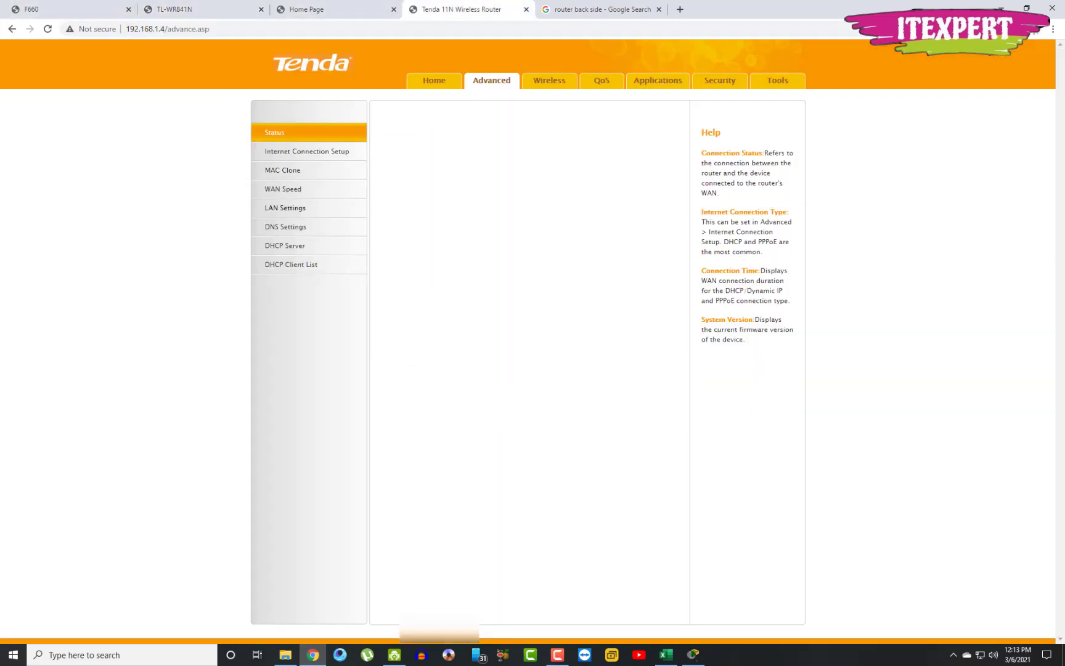
pyautogui.click(68, 9)
pyautogui.click(722, 586)
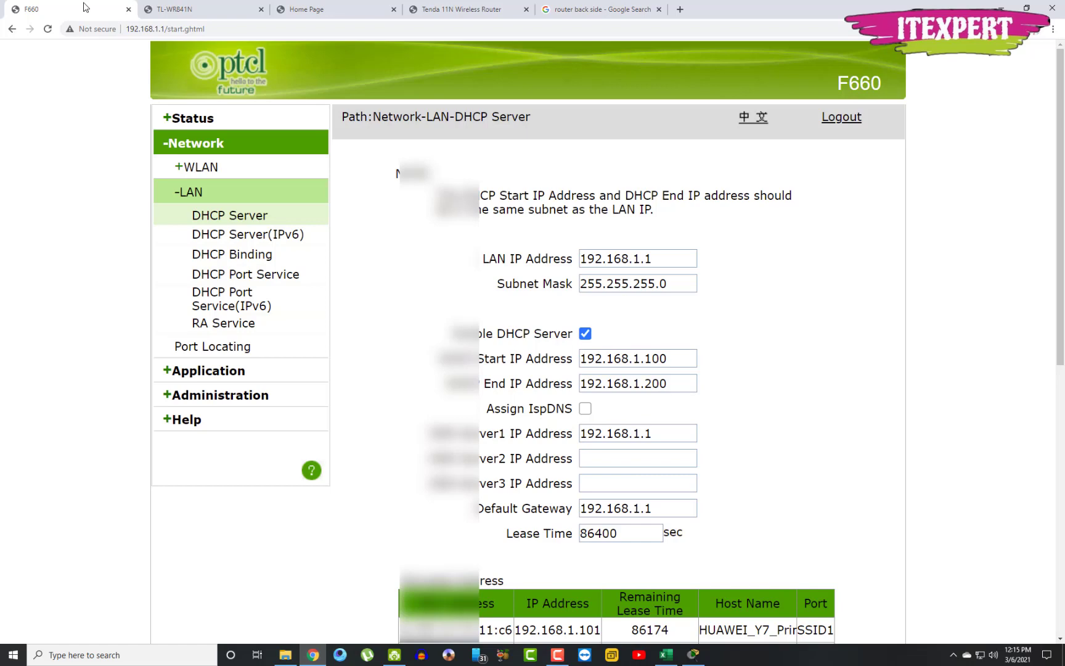
# Compare the TP-Link status page with the F660 page and examine the ports in the router back side photo
pyautogui.click(228, 8)
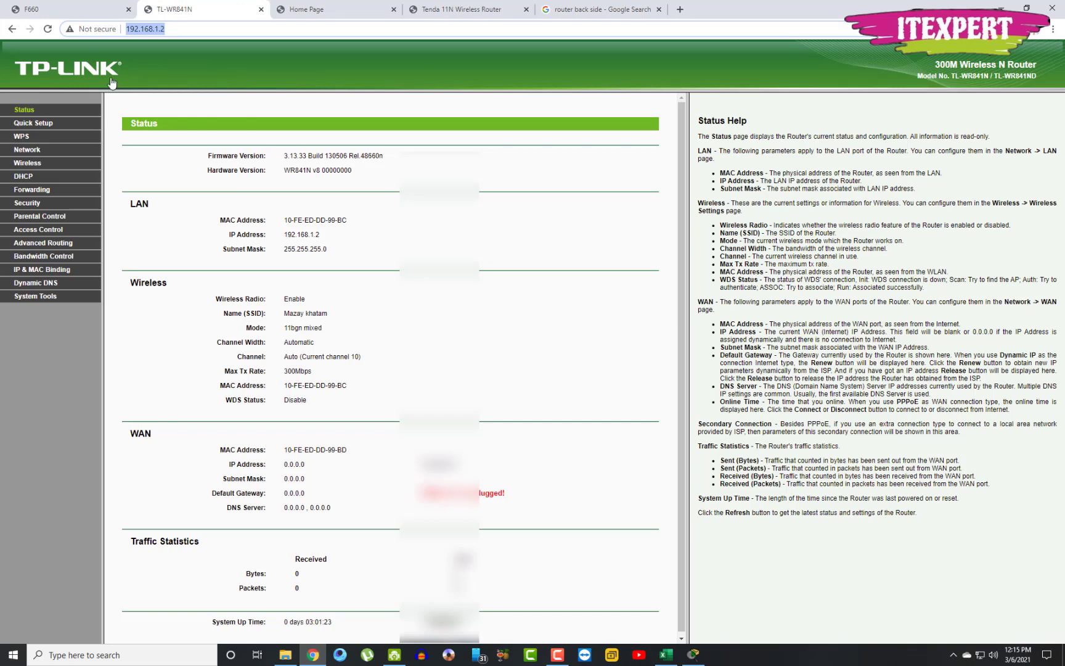
pyautogui.click(49, 11)
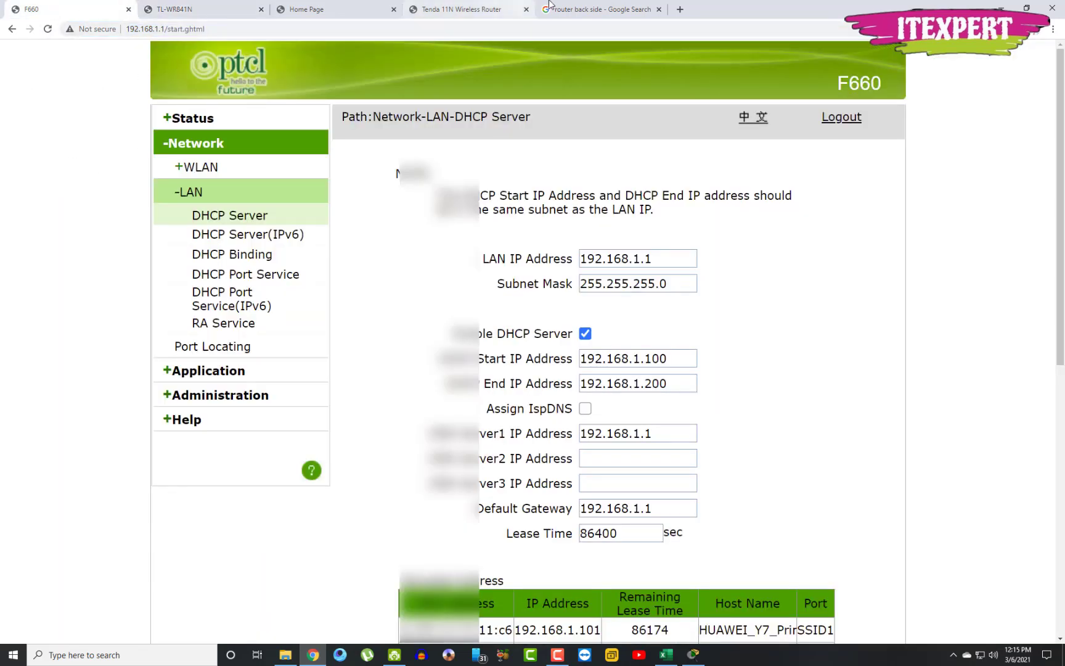
pyautogui.click(598, 9)
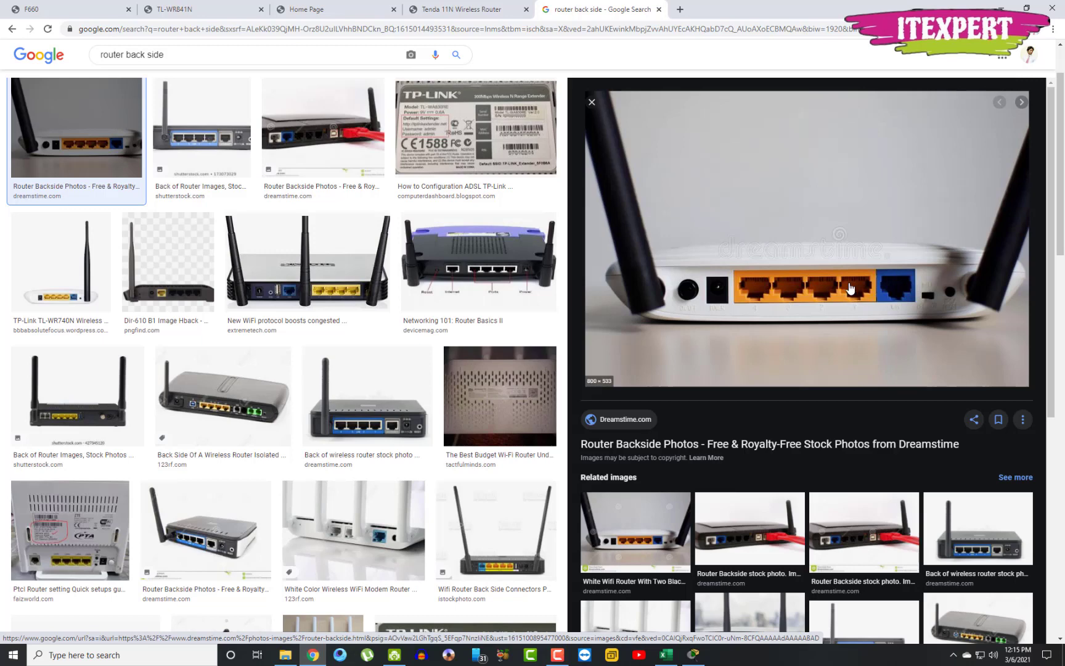
# Examine the TP-Link router's LAN IP address and its DHCP server settings
pyautogui.click(196, 11)
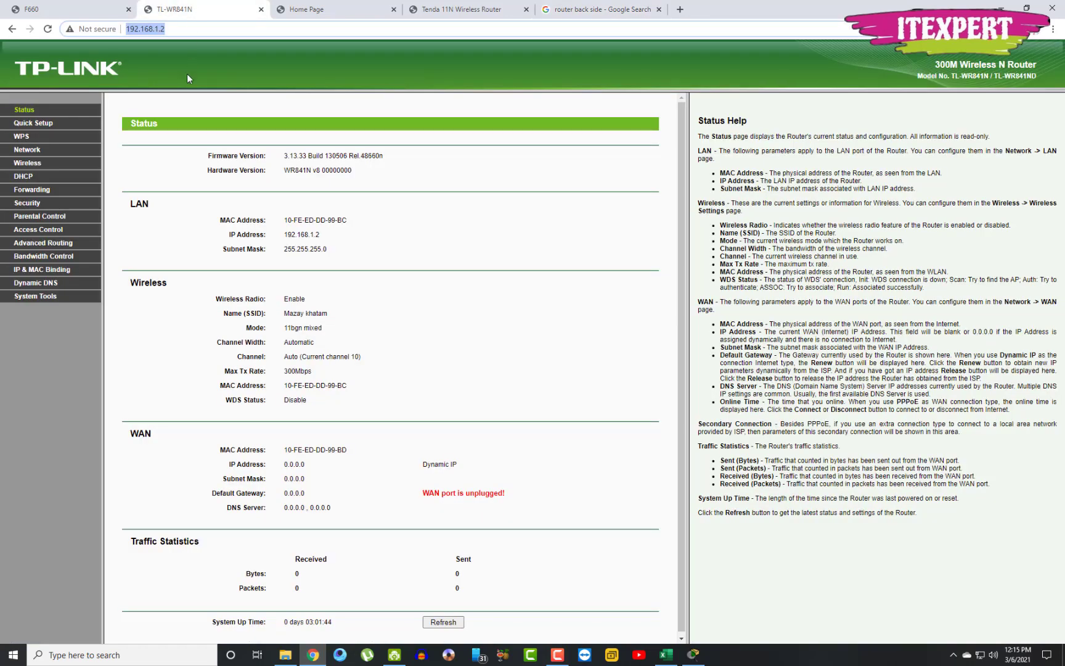
pyautogui.click(185, 29)
pyautogui.click(27, 176)
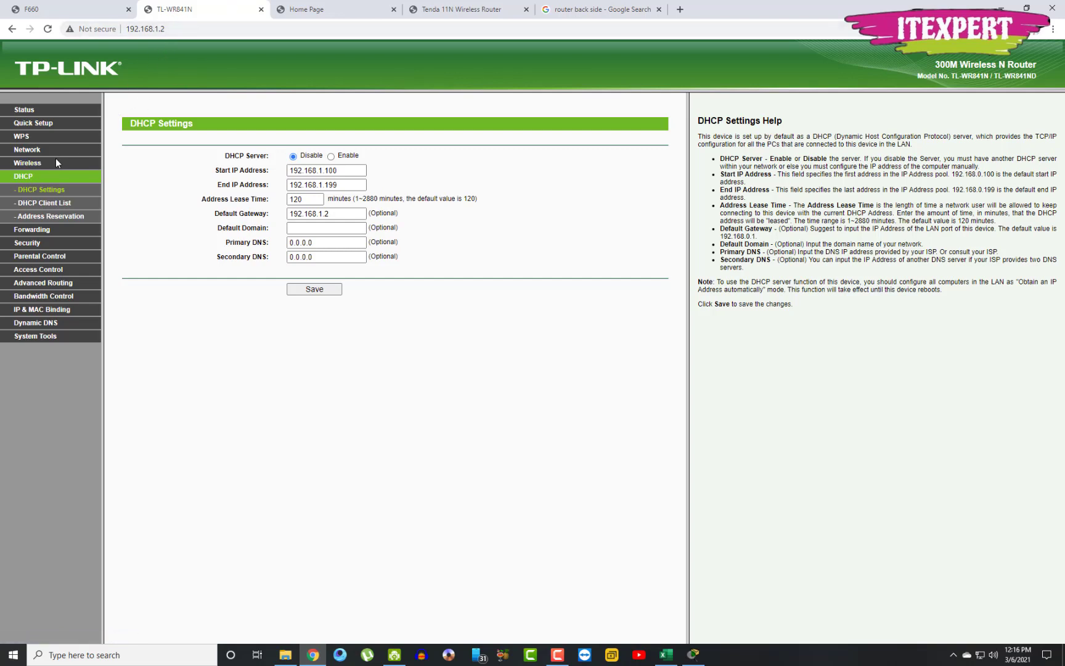
pyautogui.click(23, 151)
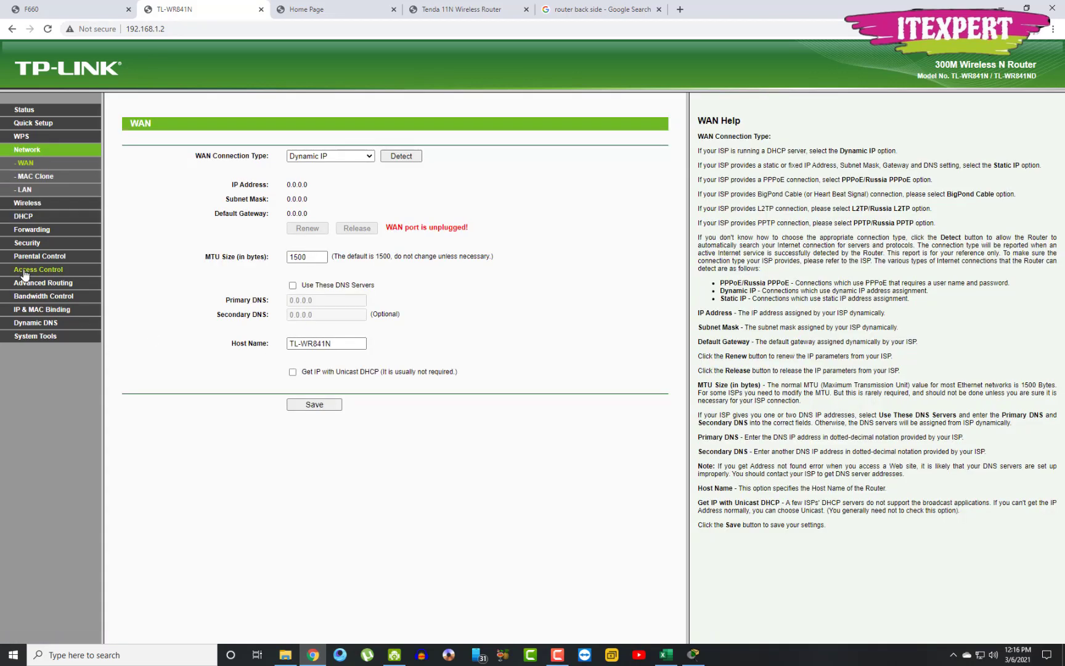
pyautogui.click(24, 190)
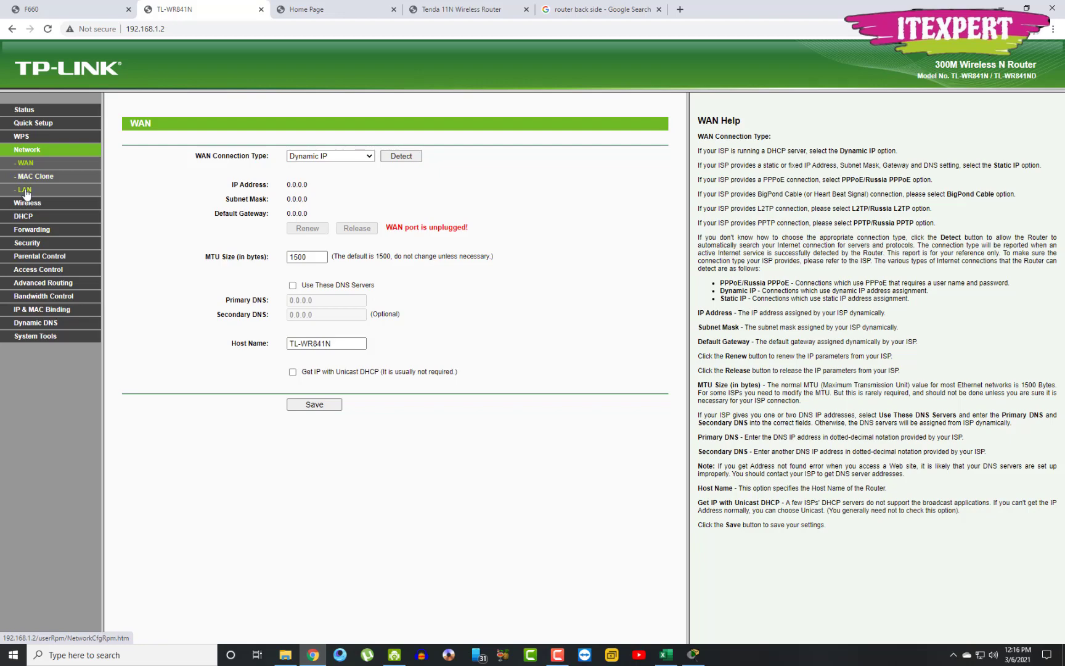
pyautogui.click(362, 171)
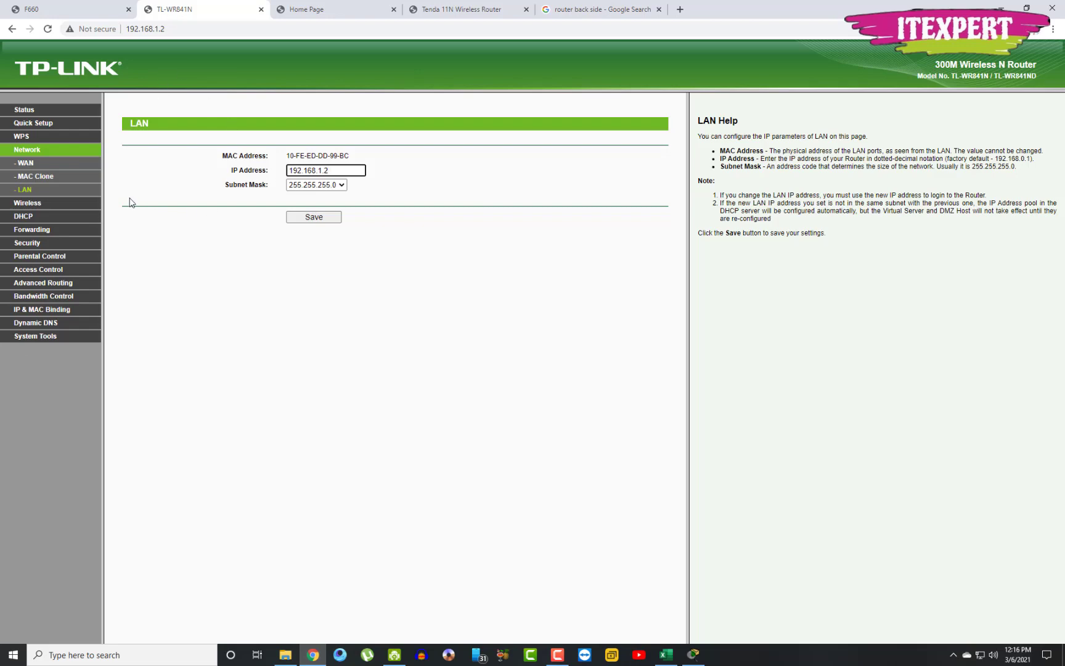
pyautogui.click(35, 218)
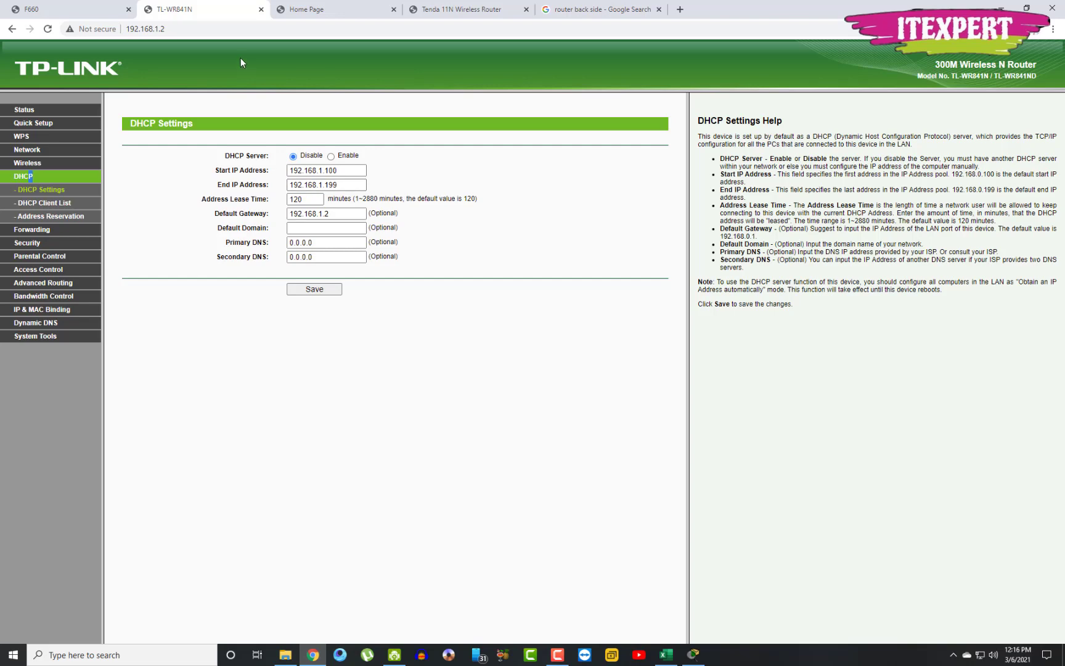
# Compare the F660 router's DHCP server settings and allocated addresses with the TP-Link router's DHCP settings
pyautogui.click(31, 11)
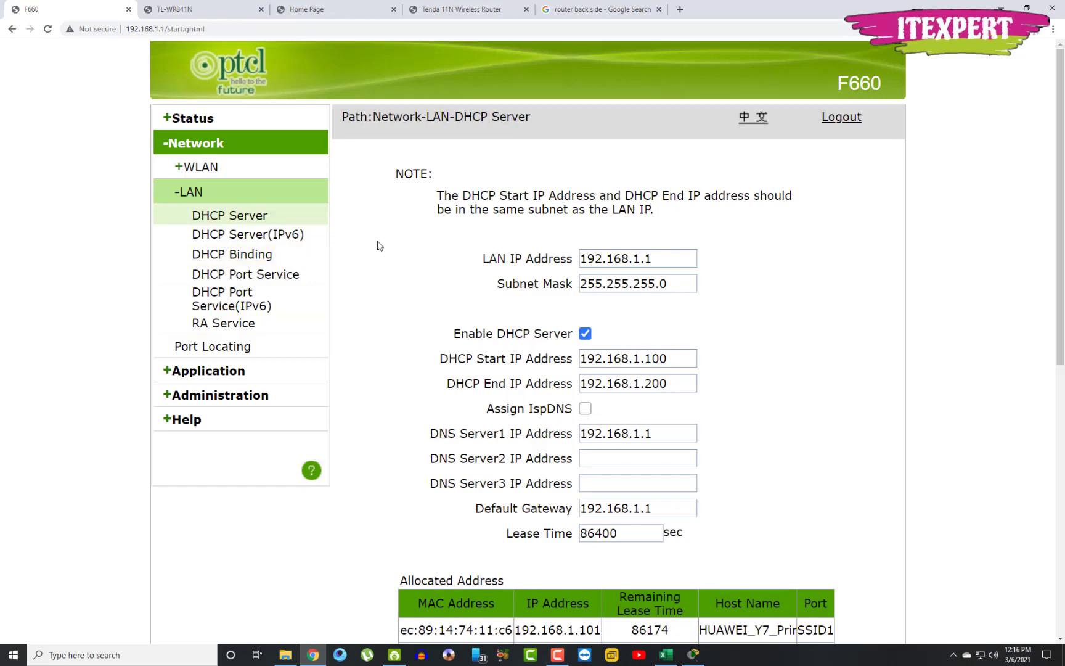
pyautogui.scroll(-2, 377, 245)
pyautogui.scroll(-4, 379, 245)
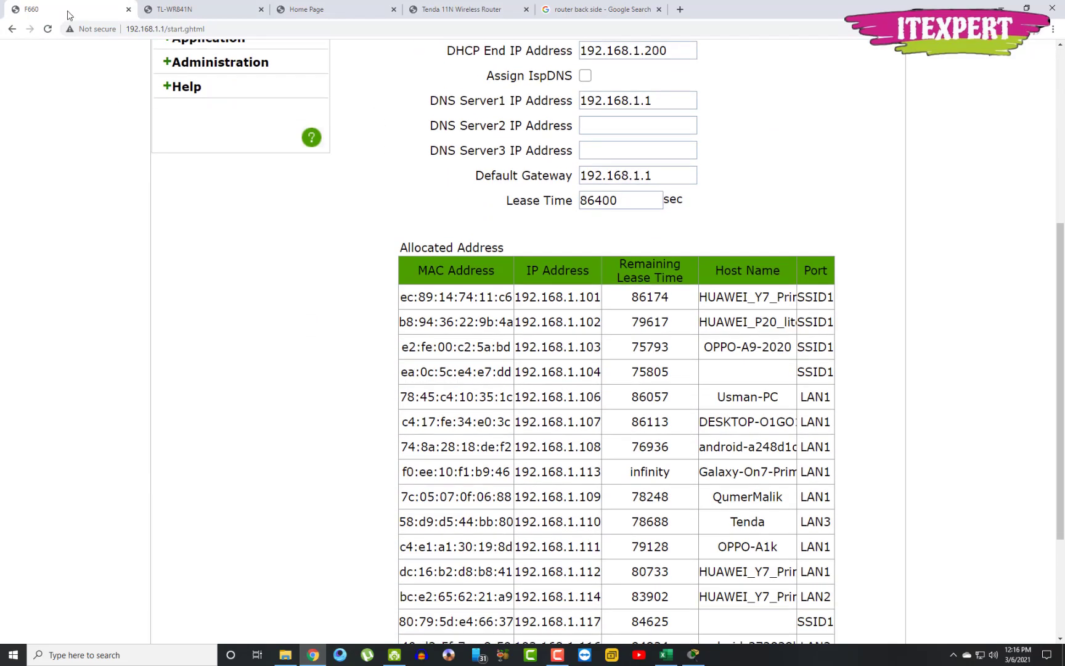
pyautogui.click(182, 11)
pyautogui.click(80, 9)
pyautogui.click(173, 8)
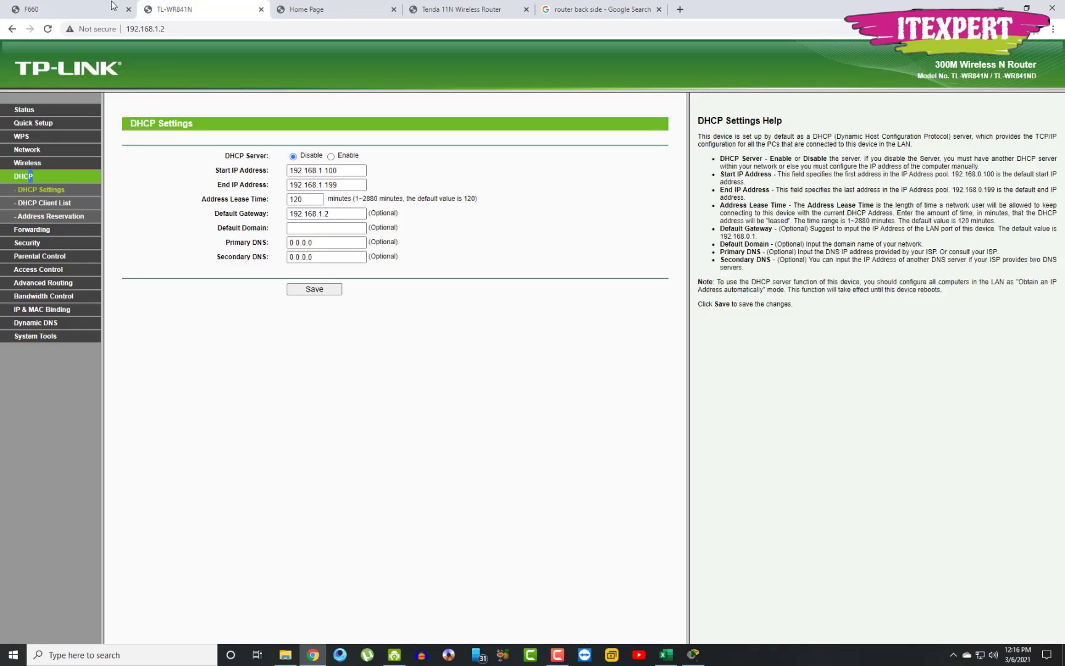
pyautogui.click(77, 8)
pyautogui.click(175, 9)
# Review the router pages in chain order from the F660 to the Tenda 11N and examine its WAN status
pyautogui.click(284, 7)
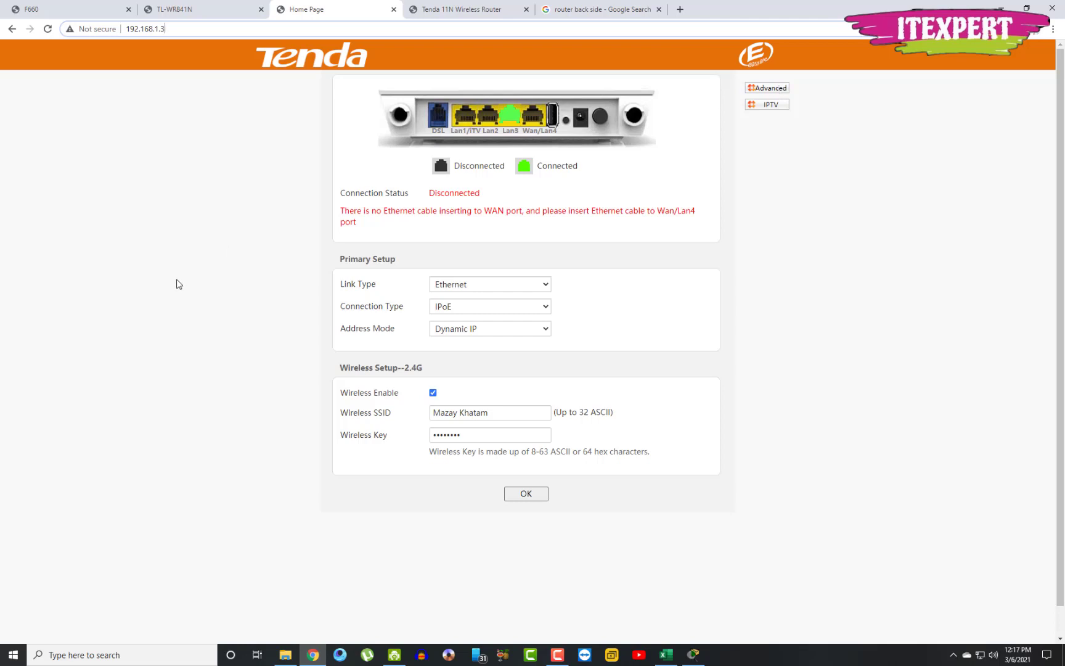
pyautogui.click(67, 9)
pyautogui.click(187, 5)
pyautogui.click(336, 7)
pyautogui.click(435, 7)
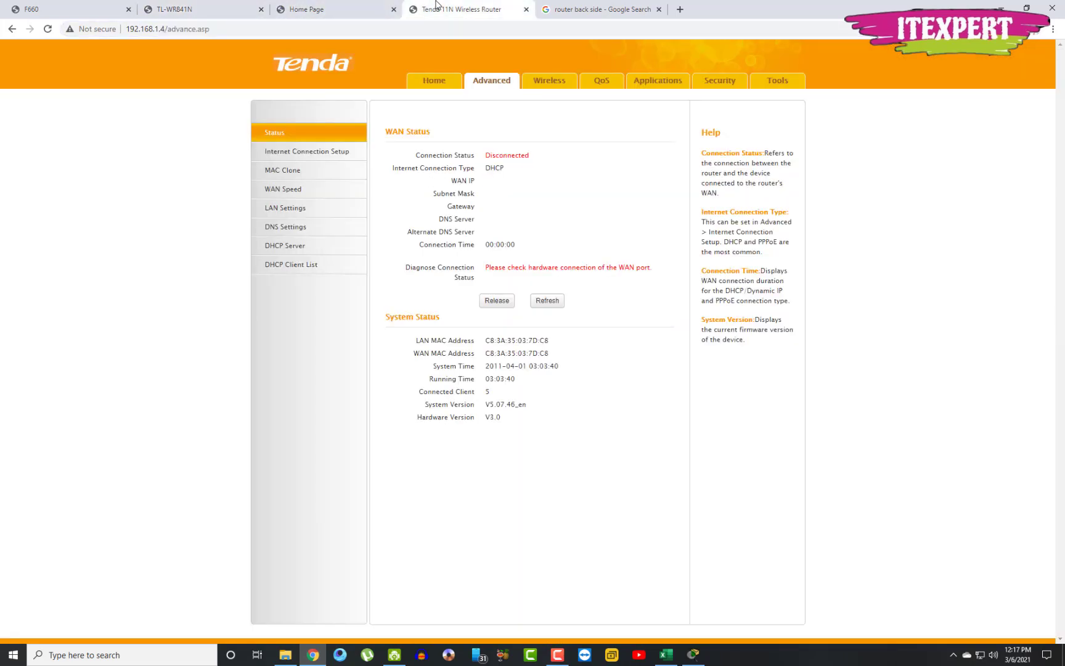
pyautogui.doubleClick(494, 168)
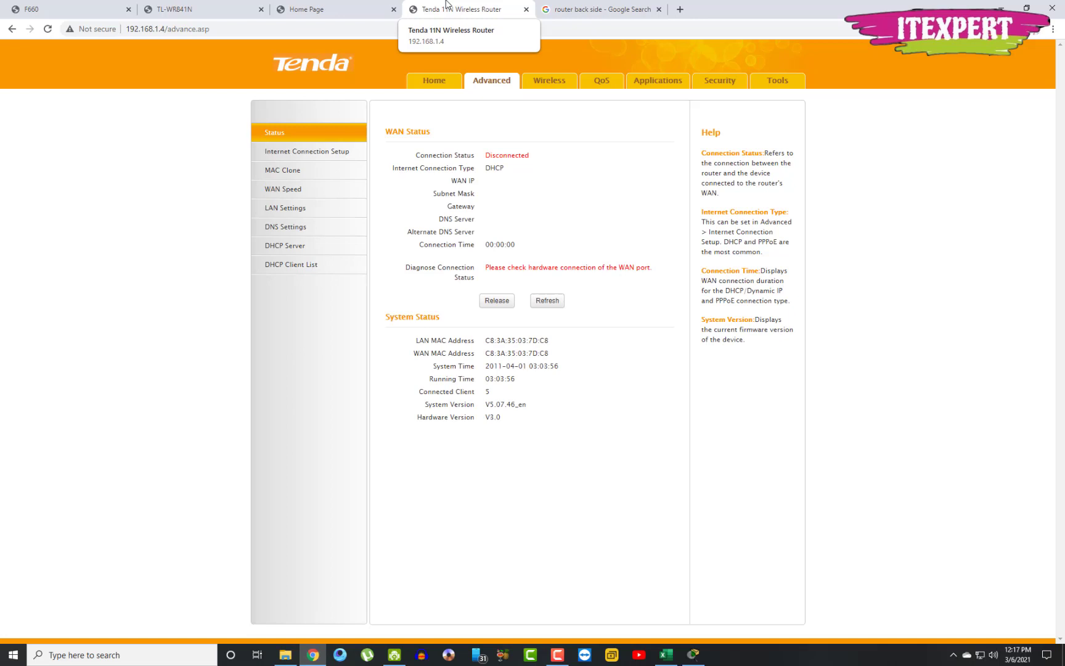
# Switch to Cisco Packet Tracer and inspect the Third Router and Forth router in the network diagram
pyautogui.click(691, 654)
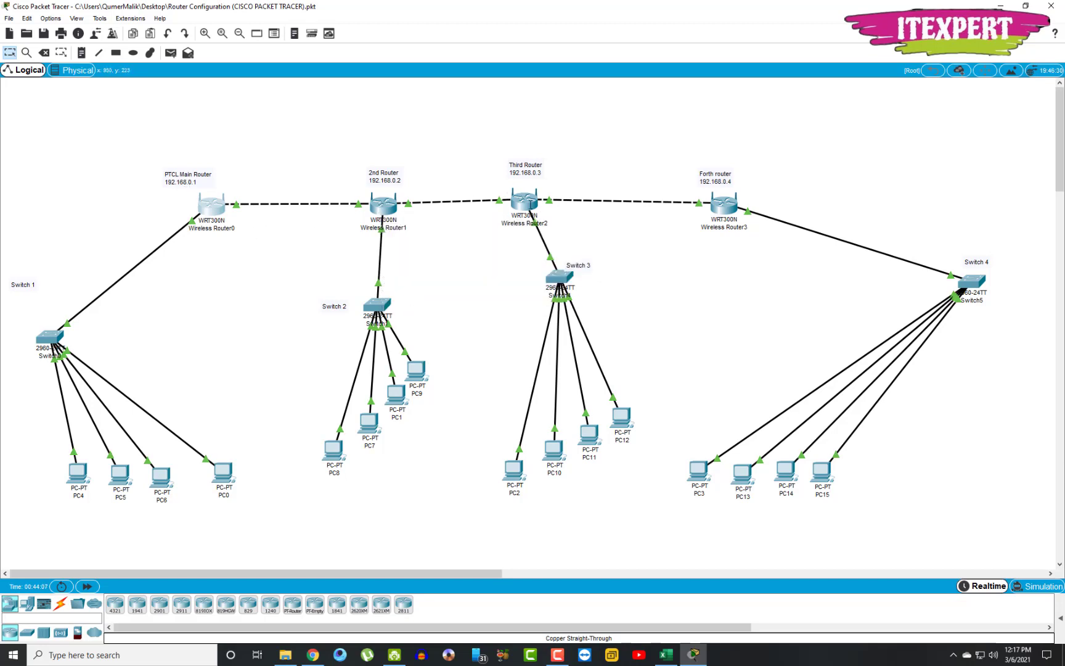
pyautogui.moveTo(528, 210)
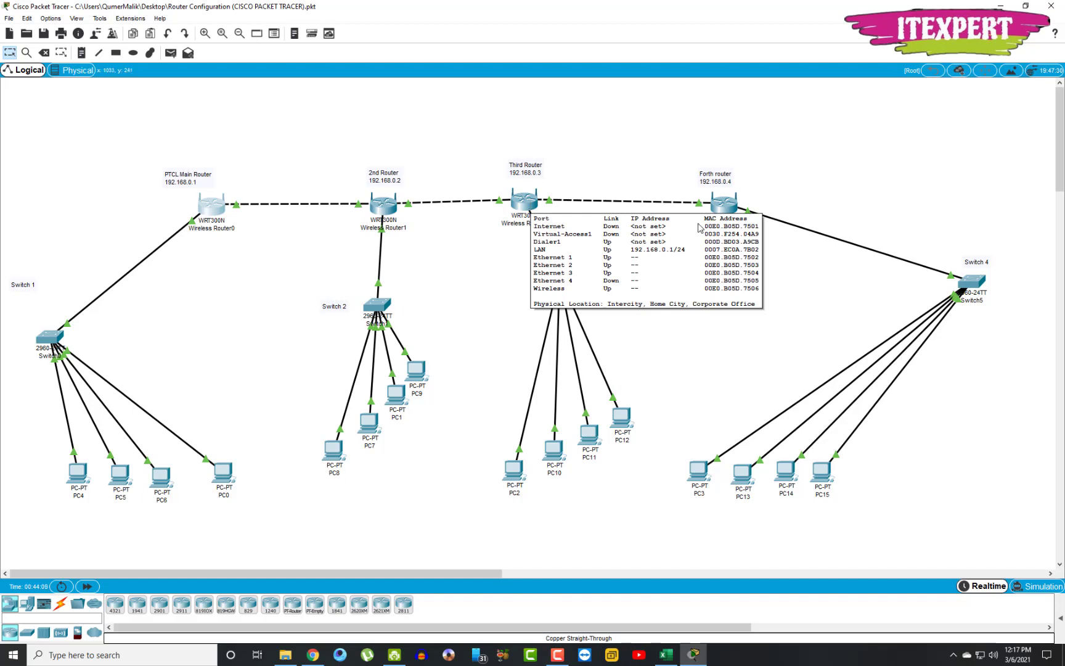
pyautogui.moveTo(719, 201)
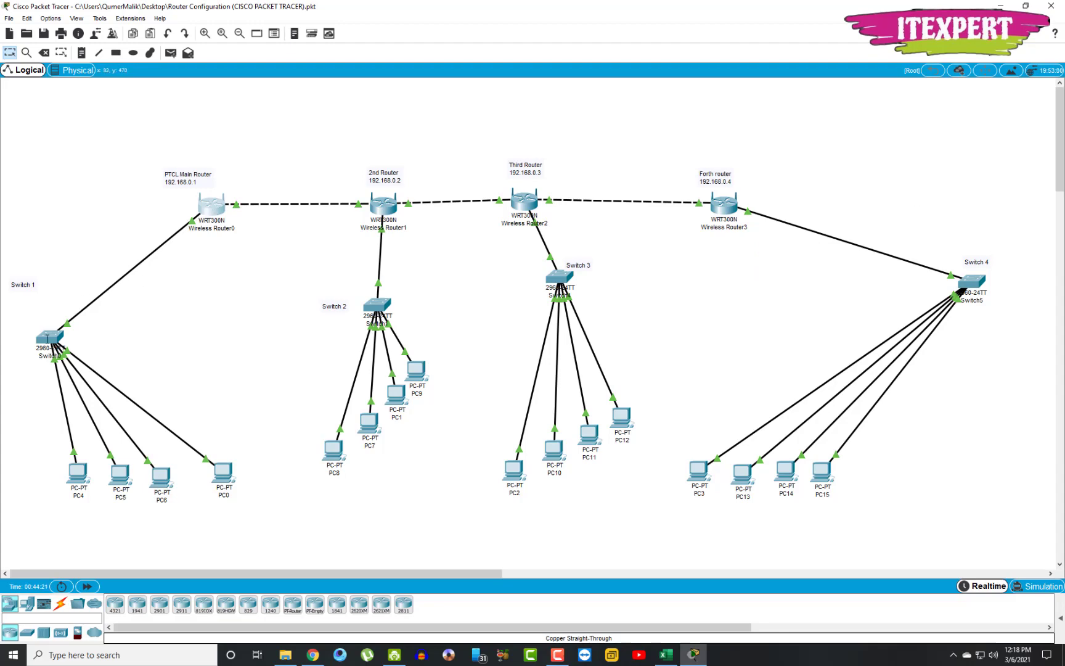
# Open the Command Prompt of PC0 under Switch 1 and place its window clear of the first two routers
pyautogui.moveTo(51, 338)
pyautogui.click(218, 474)
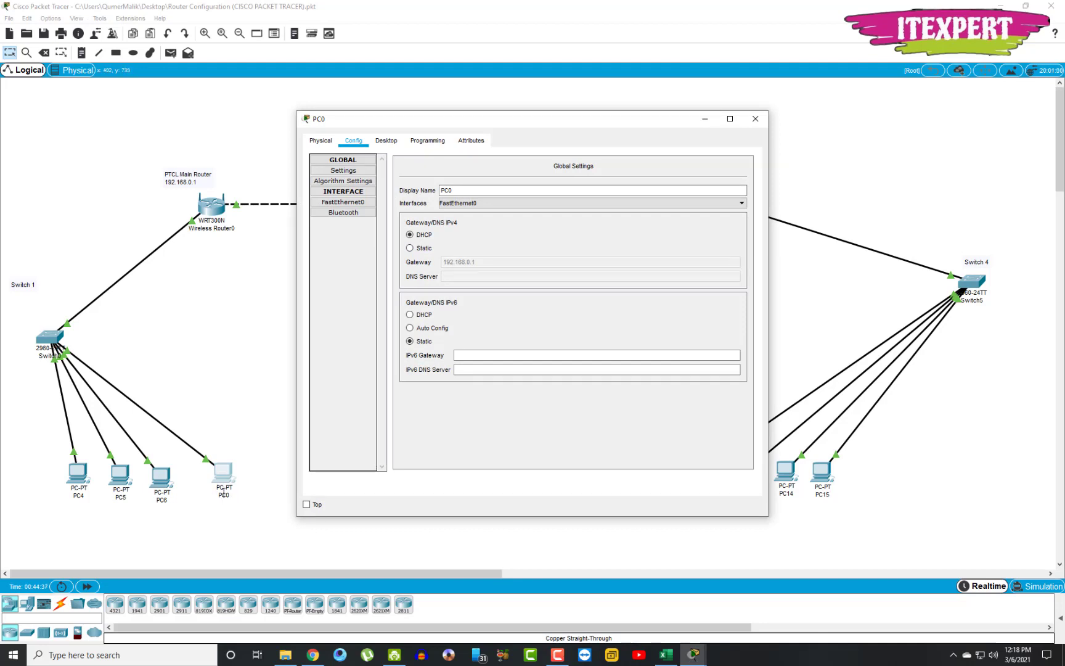
pyautogui.click(386, 141)
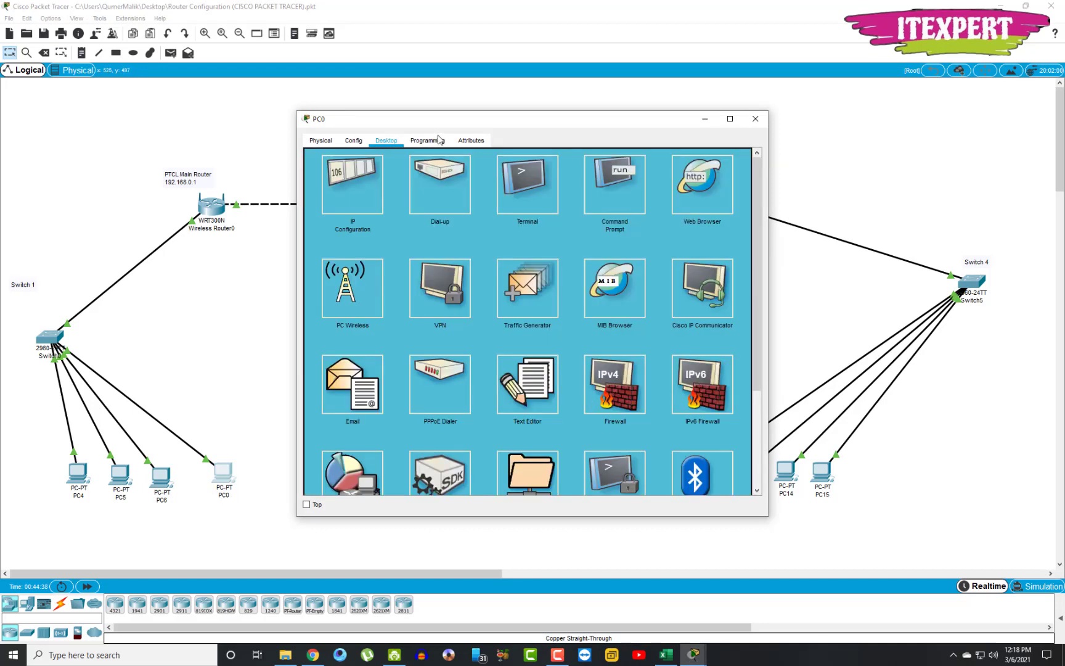
pyautogui.click(684, 190)
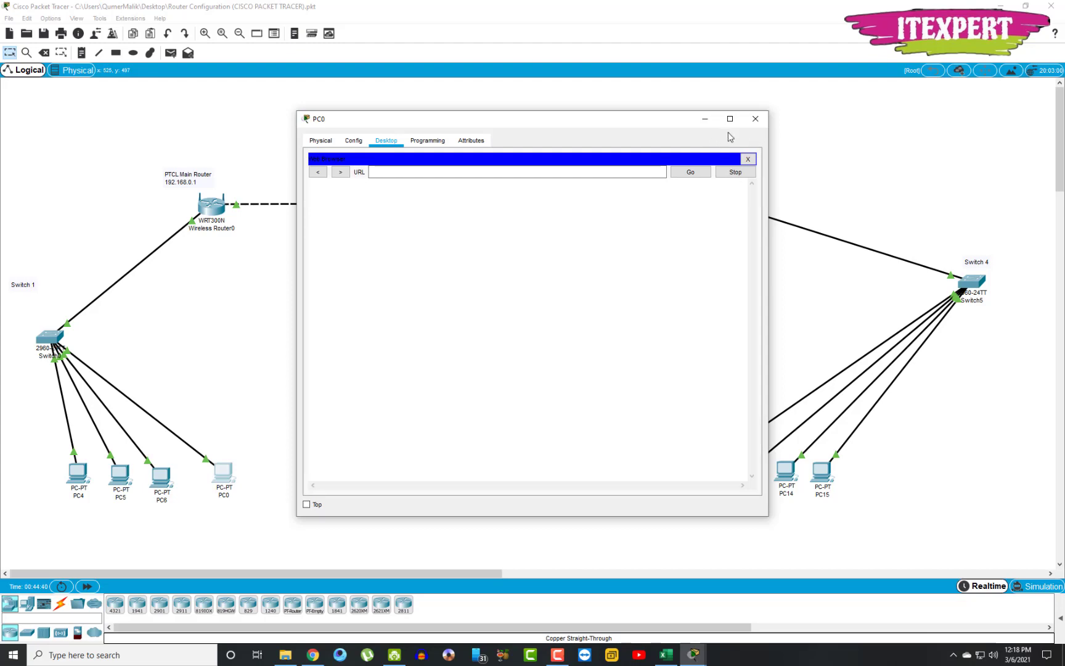
pyautogui.click(747, 159)
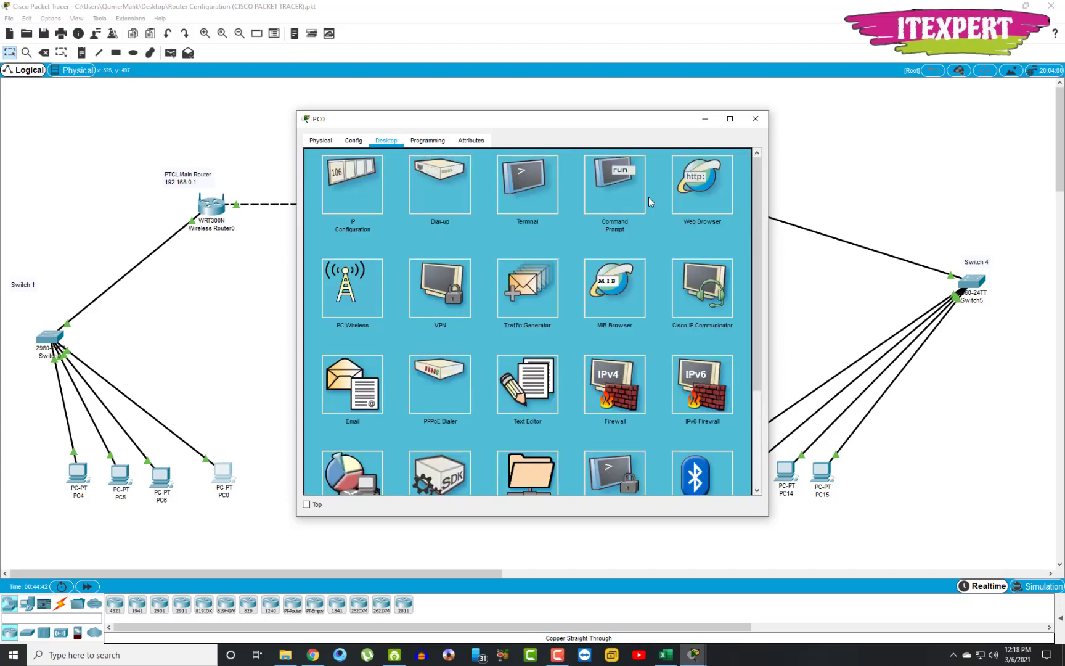
pyautogui.click(618, 185)
pyautogui.moveTo(516, 120); pyautogui.dragTo(689, 66)
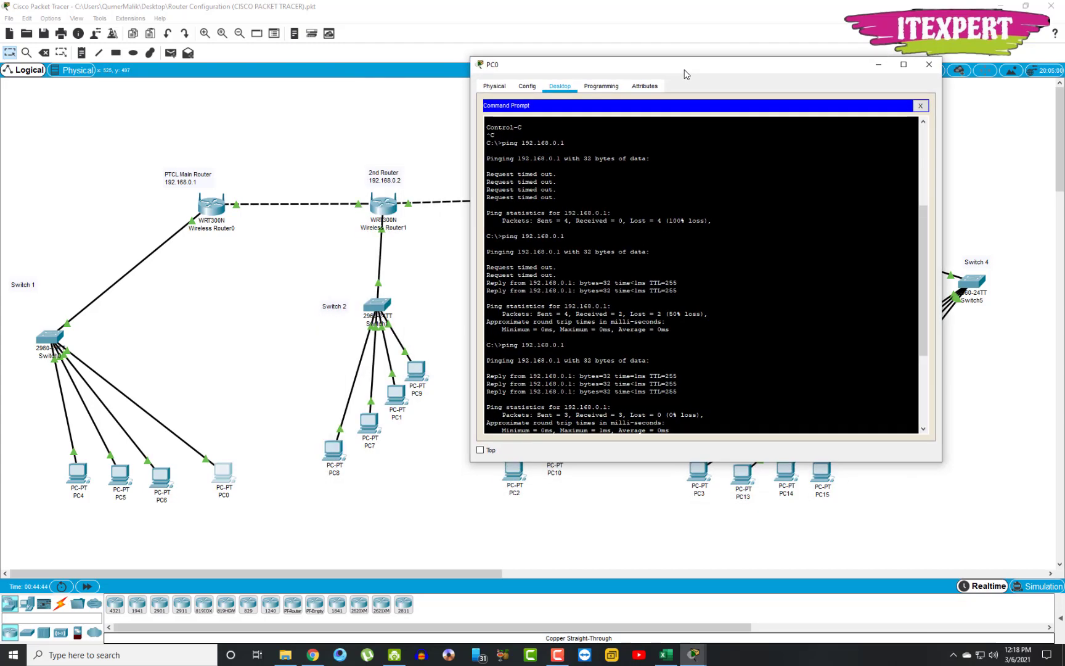
# Ping 192.168.0.1 and 192.168.0.2 from PC0, interrupting the second ping before it completes
pyautogui.press('Up')
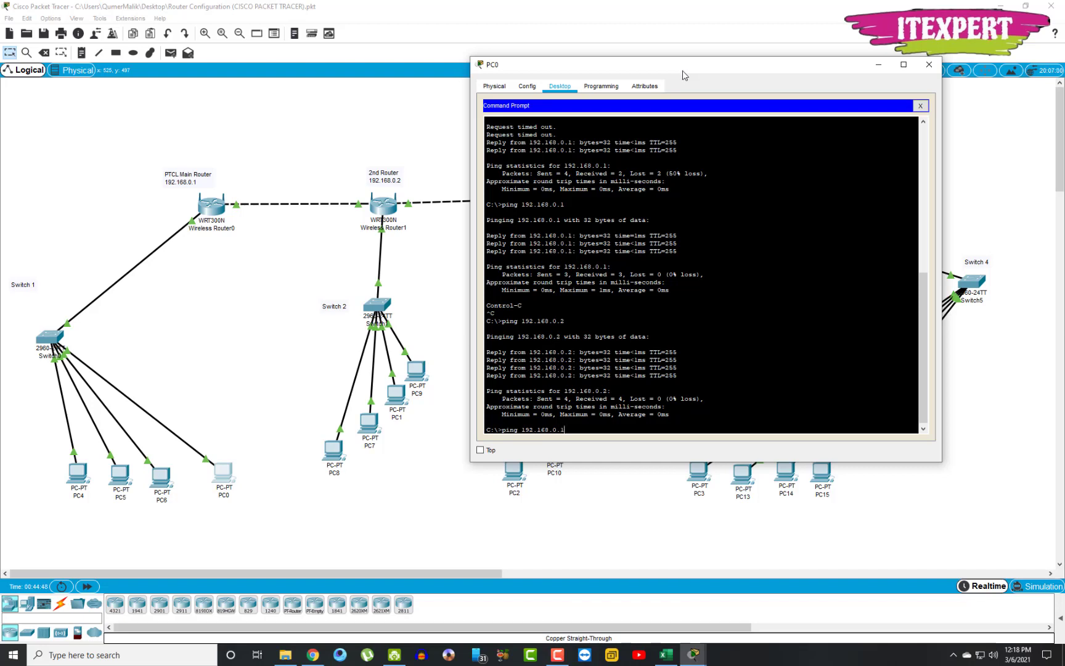
pyautogui.press('Return')
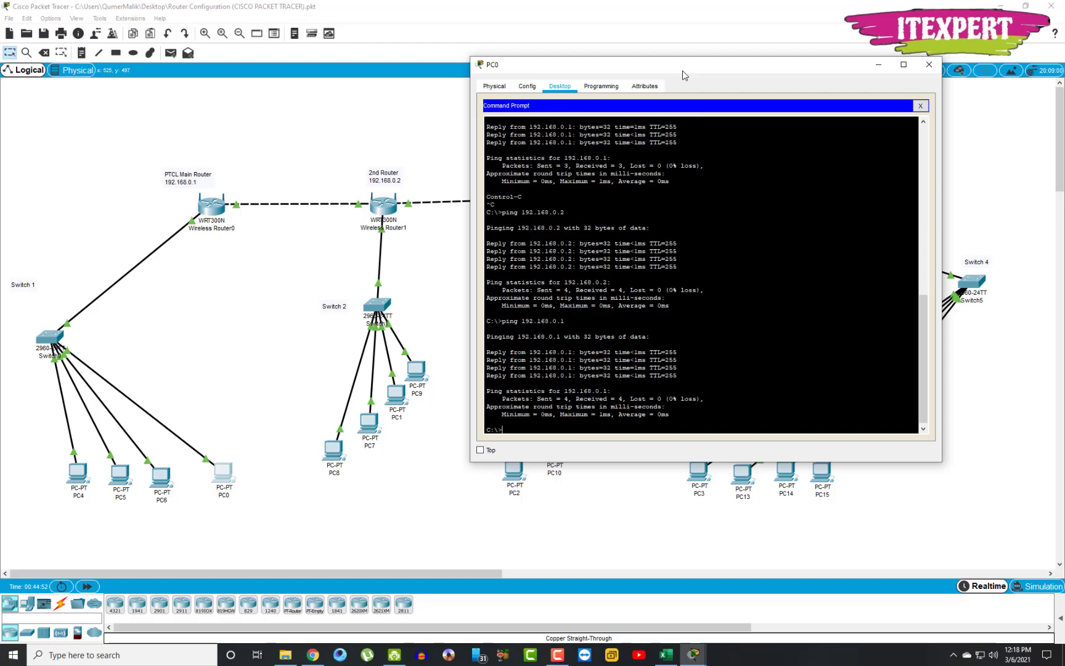
pyautogui.press('Up')
pyautogui.write('2')
pyautogui.press('Return')
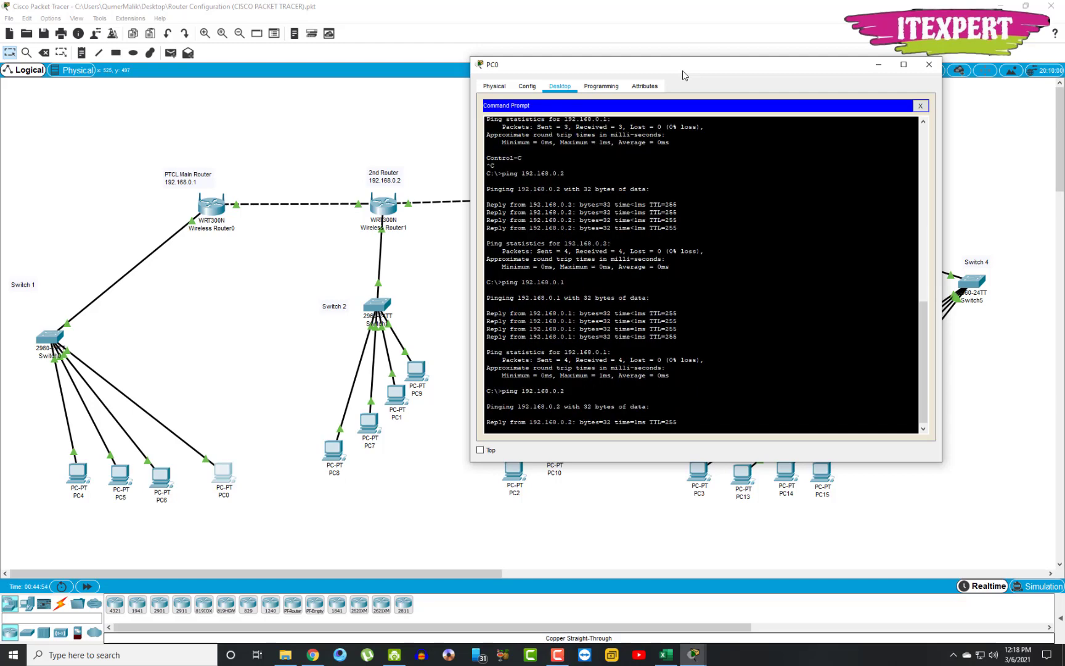
pyautogui.hotkey('ctrl', 'c')
# Ping the Third Router's planned address 192.168.0.3 from PC0, stop the ping and return to the network diagram
pyautogui.press('Up')
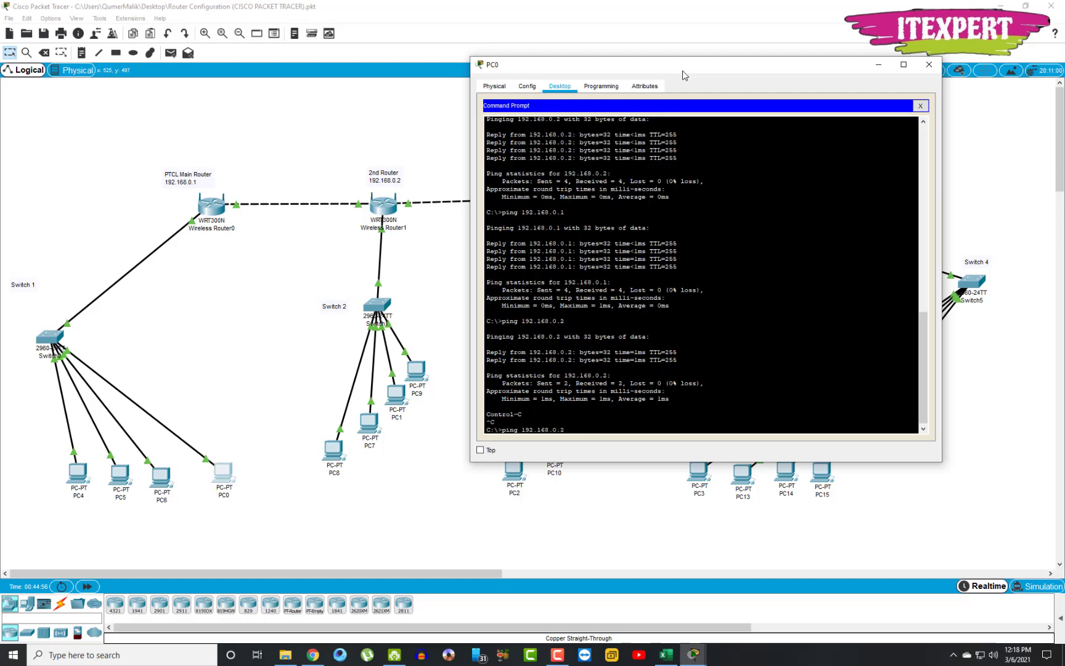
pyautogui.press('BackSpace')
pyautogui.write('3')
pyautogui.press('Return')
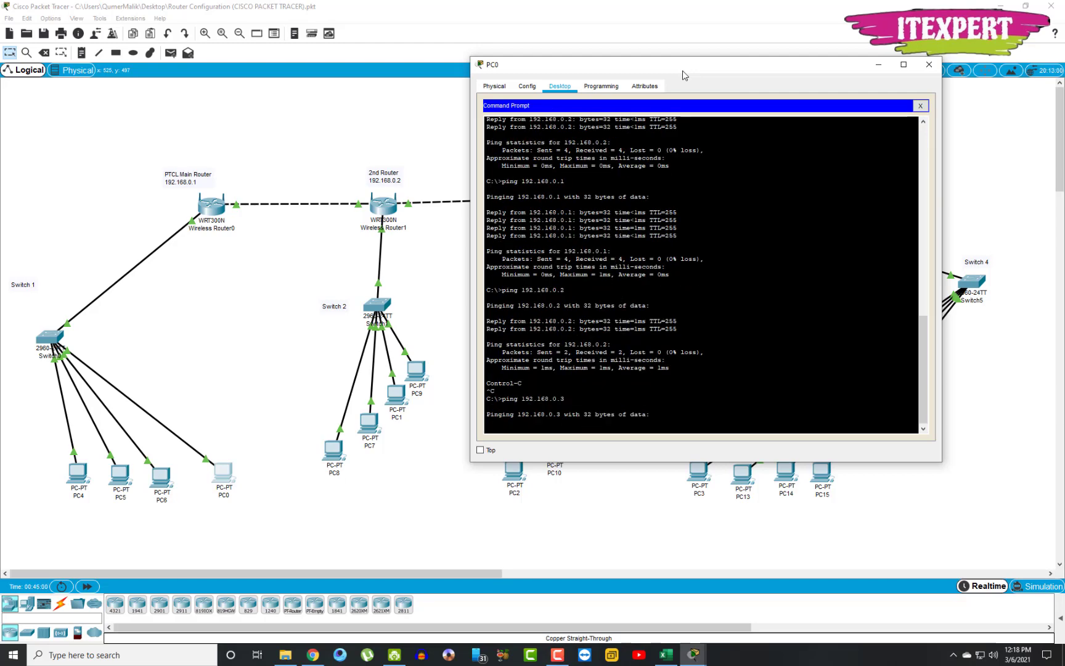
pyautogui.hotkey('ctrl', 'c')
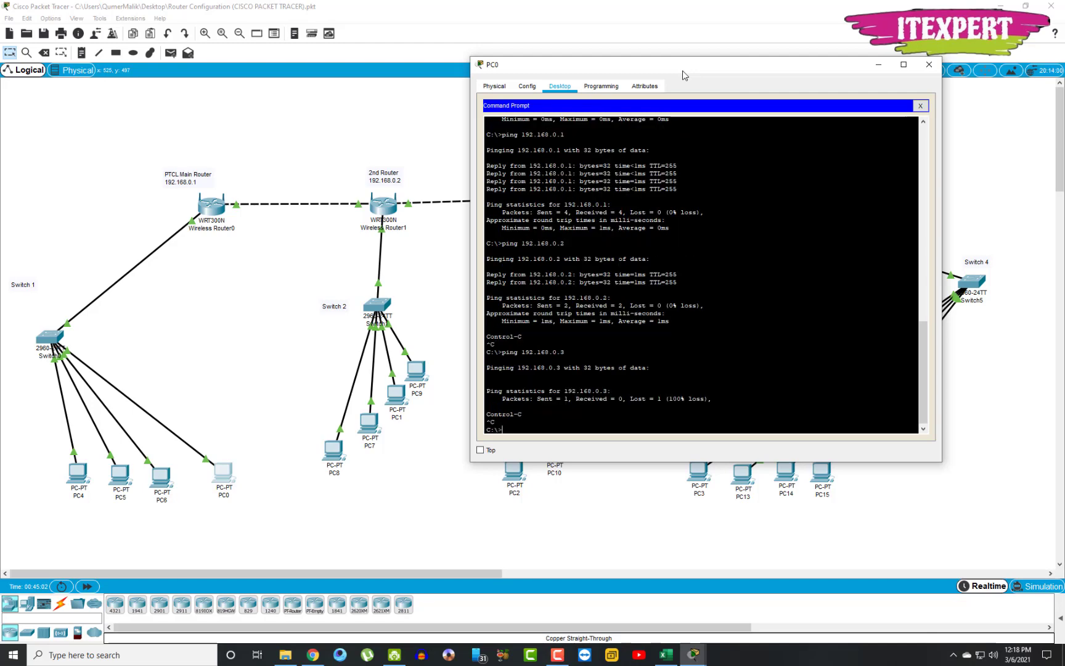
pyautogui.click(478, 476)
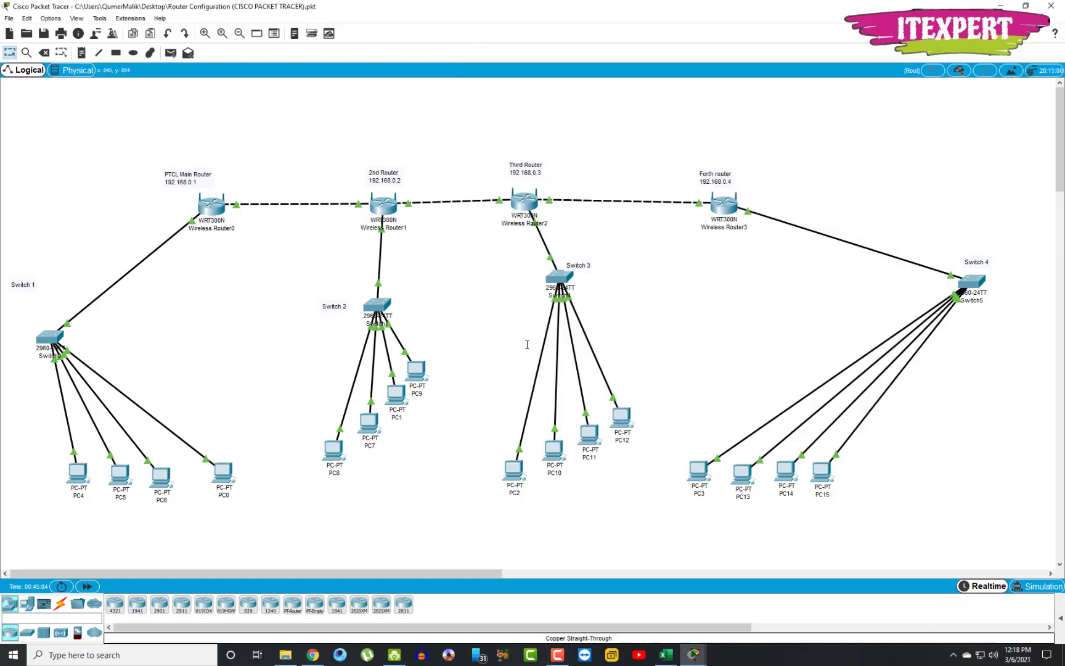
# Open the Third Router's web setup page and maximize its window to show the network settings
pyautogui.click(523, 199)
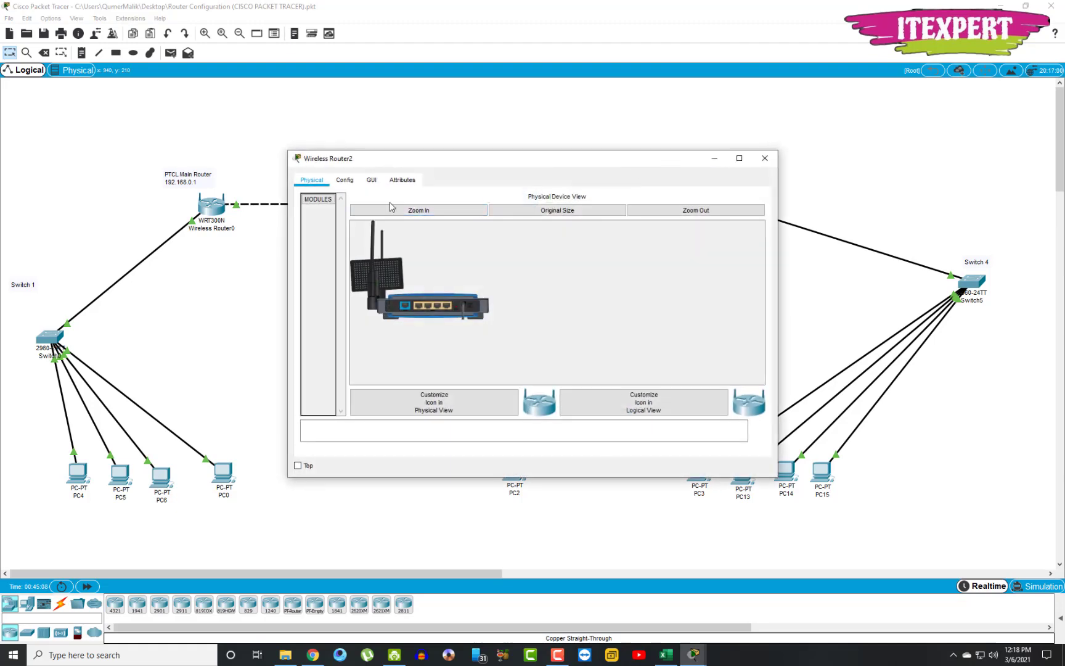
pyautogui.click(371, 179)
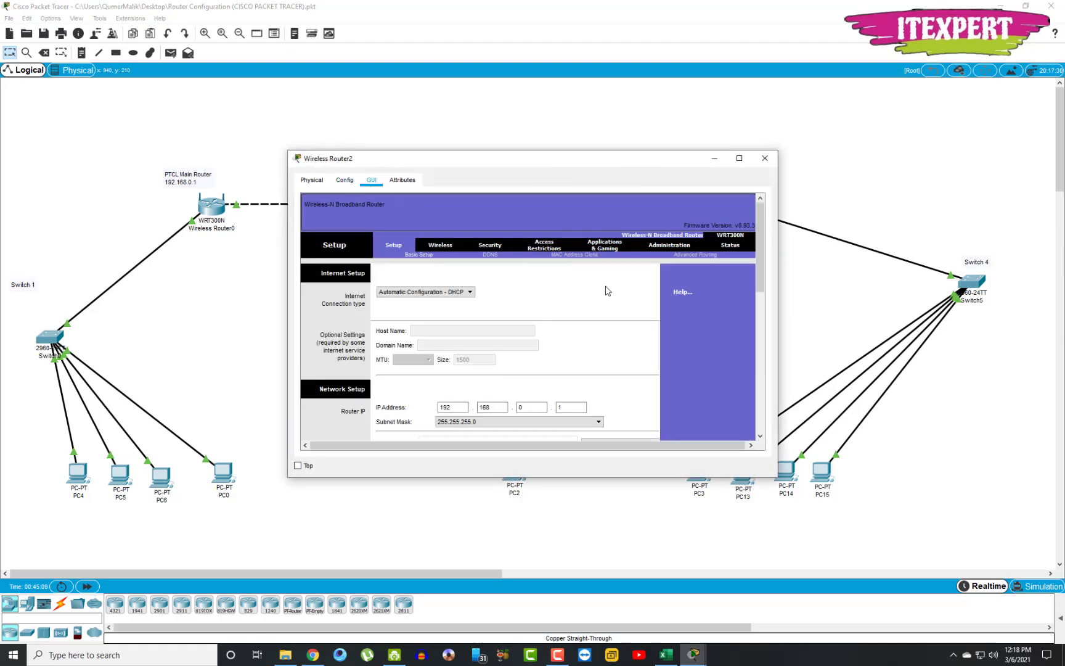
pyautogui.click(739, 157)
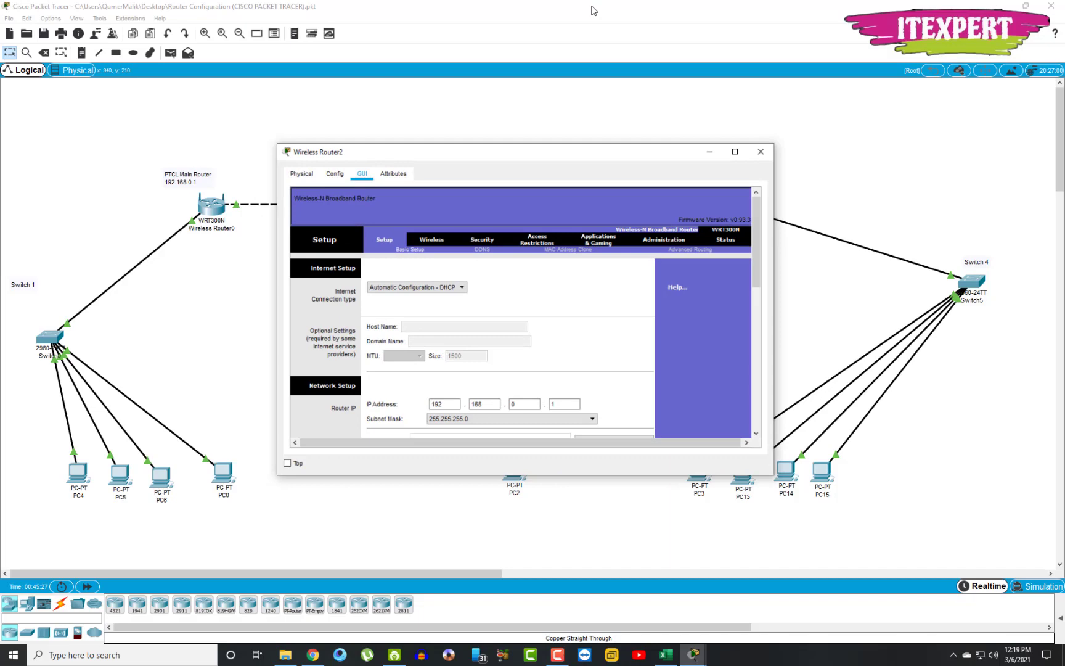
pyautogui.doubleClick(594, 7)
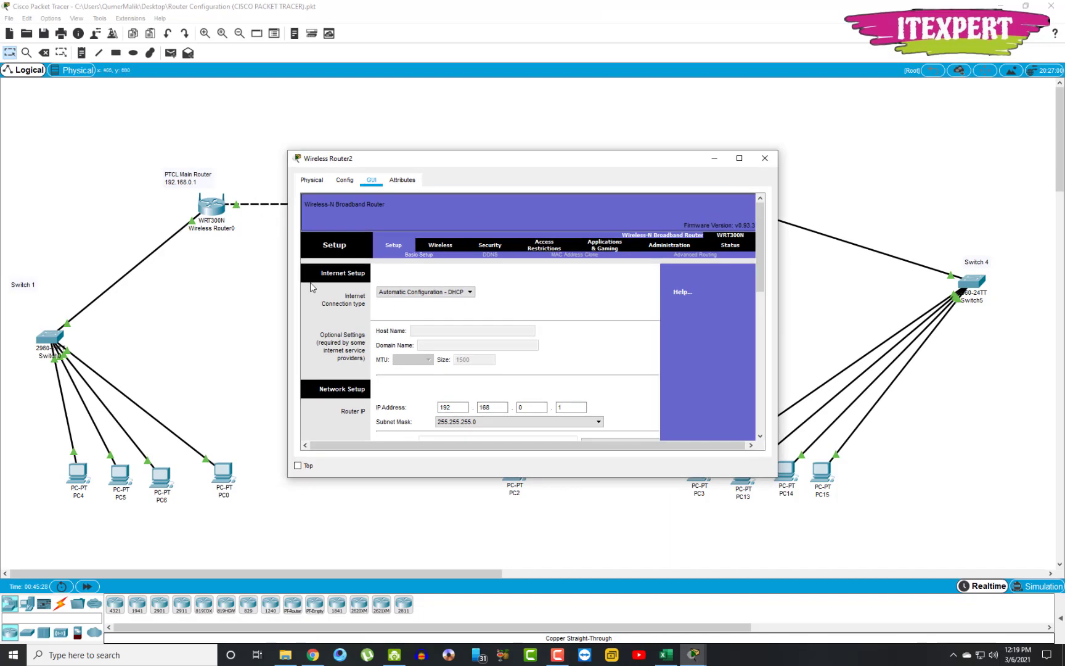
pyautogui.moveTo(394, 160); pyautogui.dragTo(643, 283)
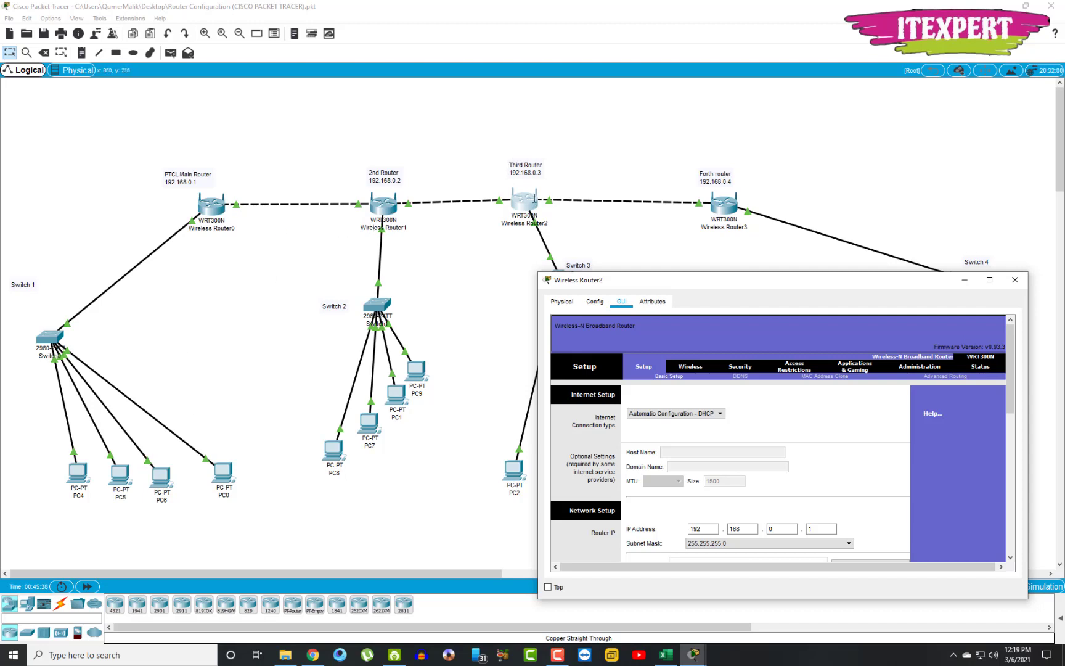
pyautogui.doubleClick(732, 287)
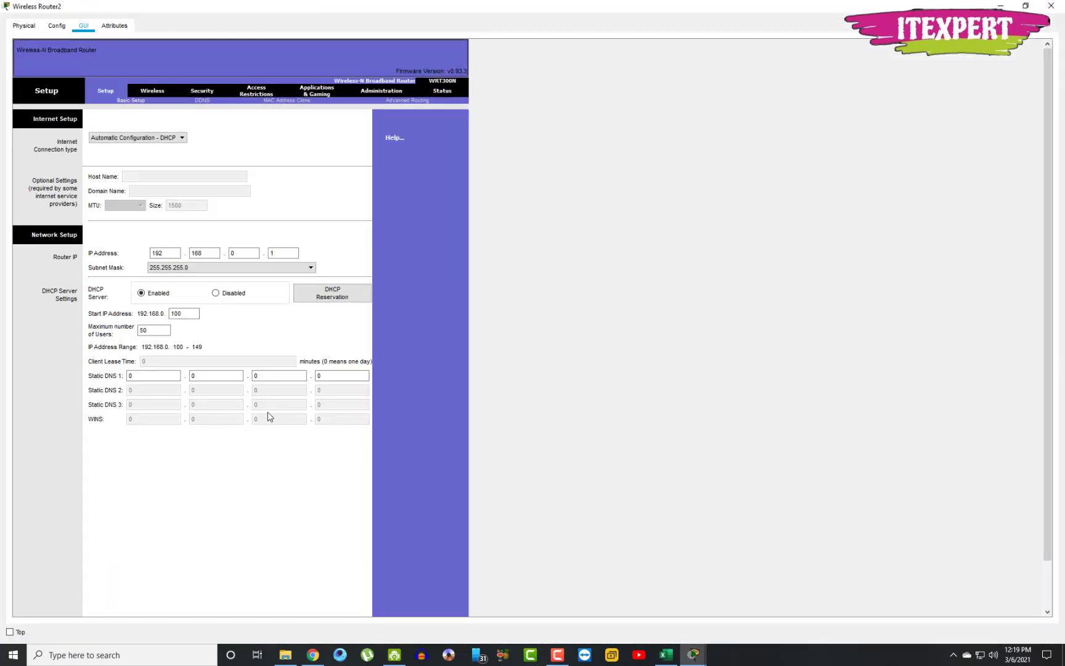
# Disable the Third Router's DHCP server, set its LAN IP address to 192.168.0.3 and save the settings
pyautogui.click(215, 293)
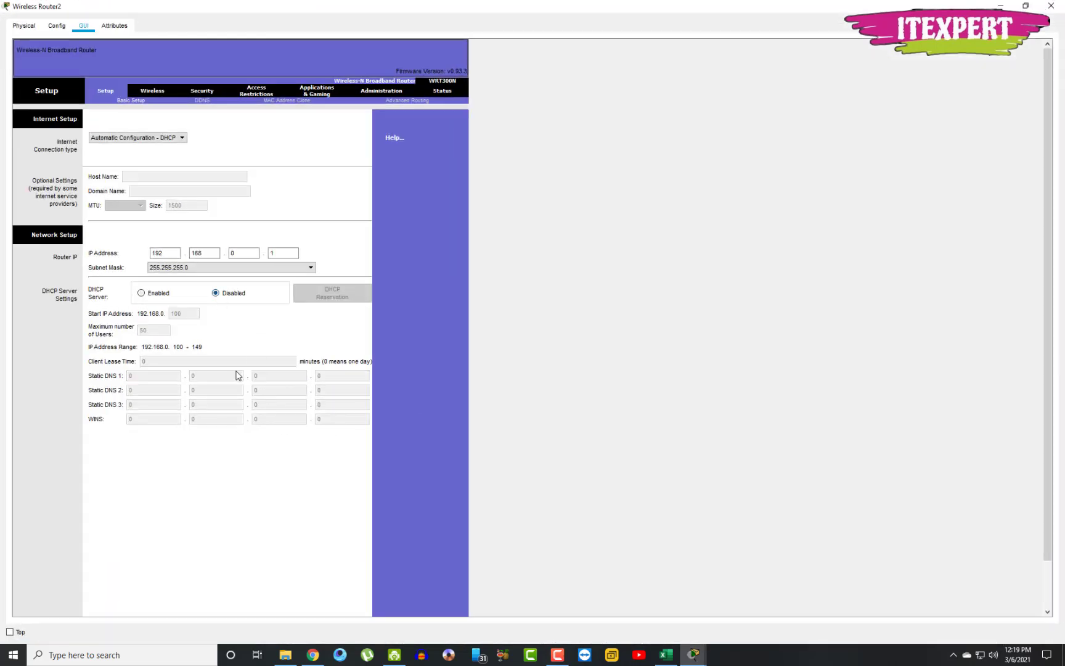
pyautogui.click(294, 252)
pyautogui.scroll(-2, 245, 478)
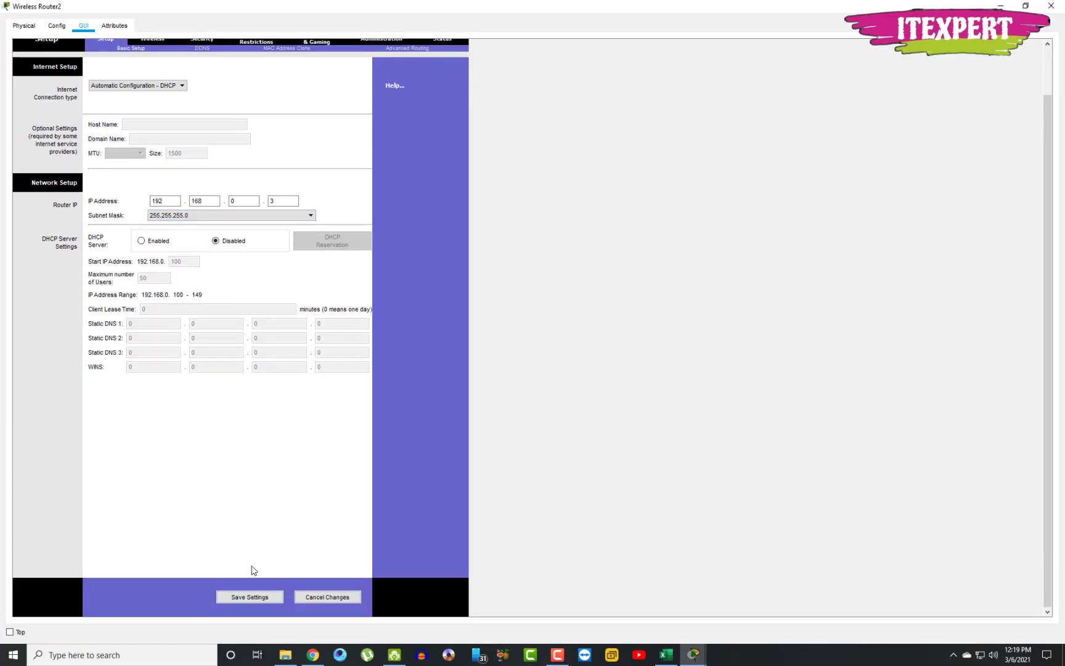
pyautogui.click(243, 596)
pyautogui.doubleClick(852, 6)
pyautogui.click(384, 528)
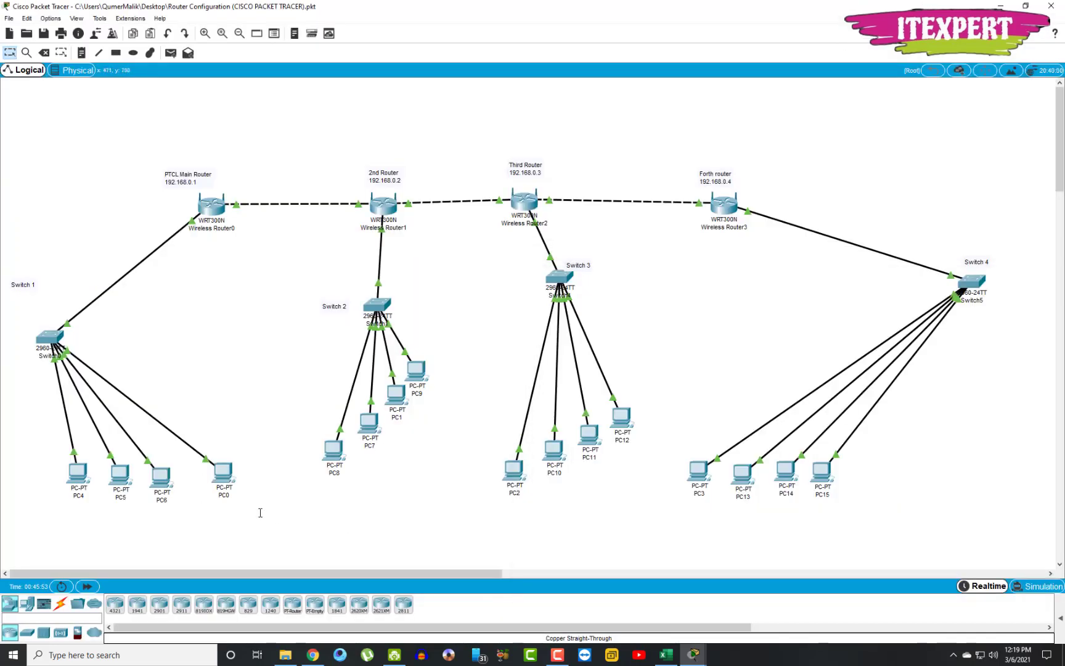
# Repeat the ping to 192.168.0.3 from PC0 and return to the network diagram
pyautogui.click(222, 471)
pyautogui.press('Up')
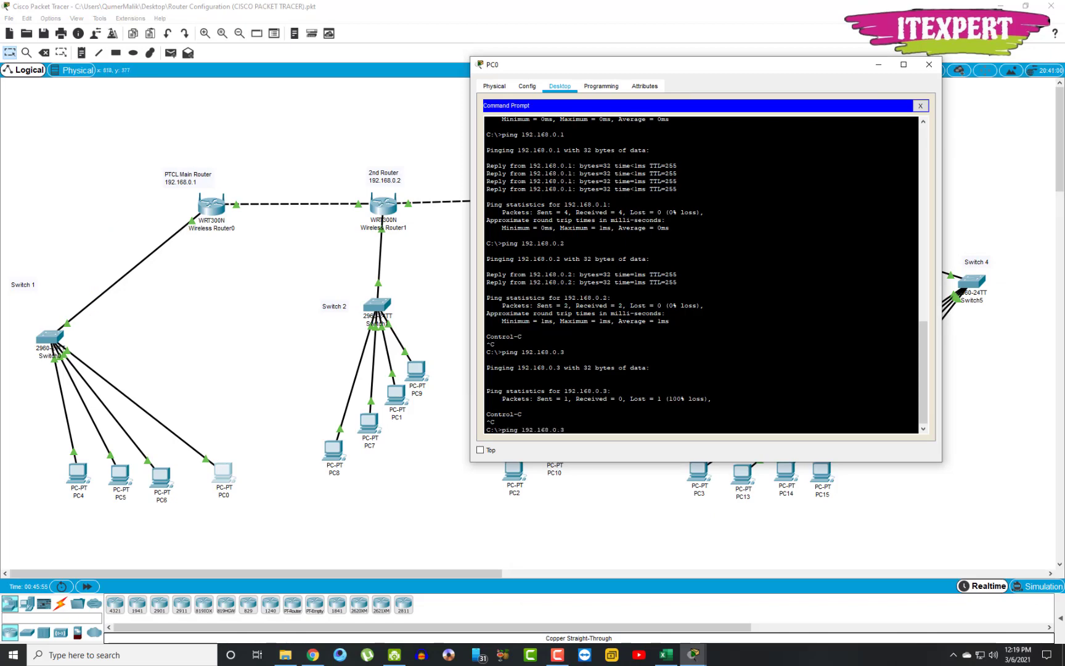
pyautogui.press('Return')
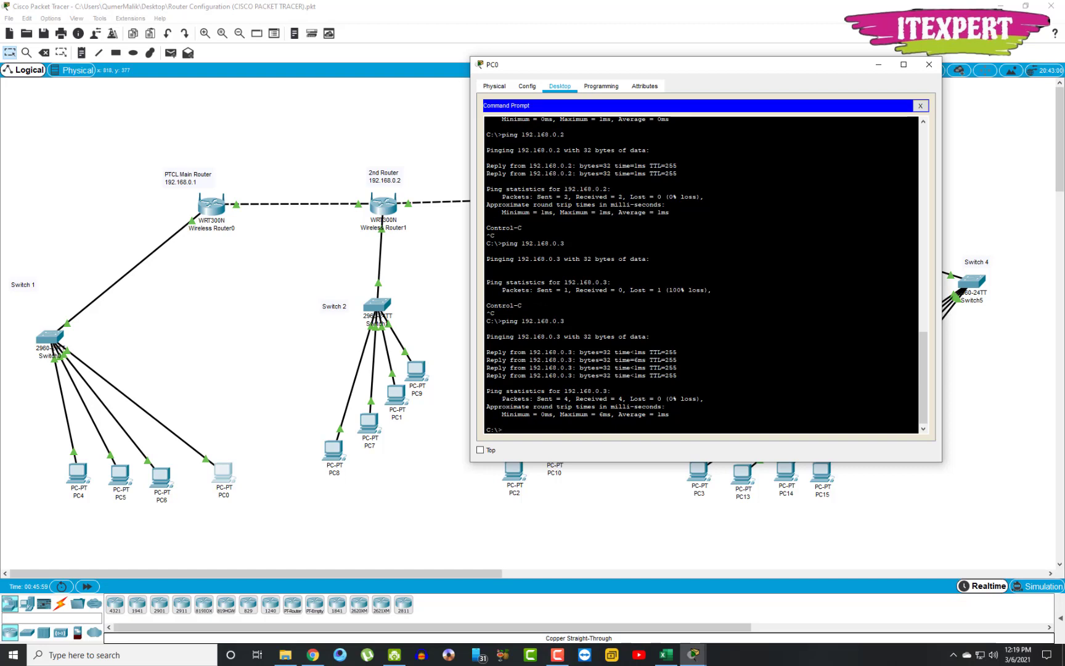
pyautogui.click(403, 501)
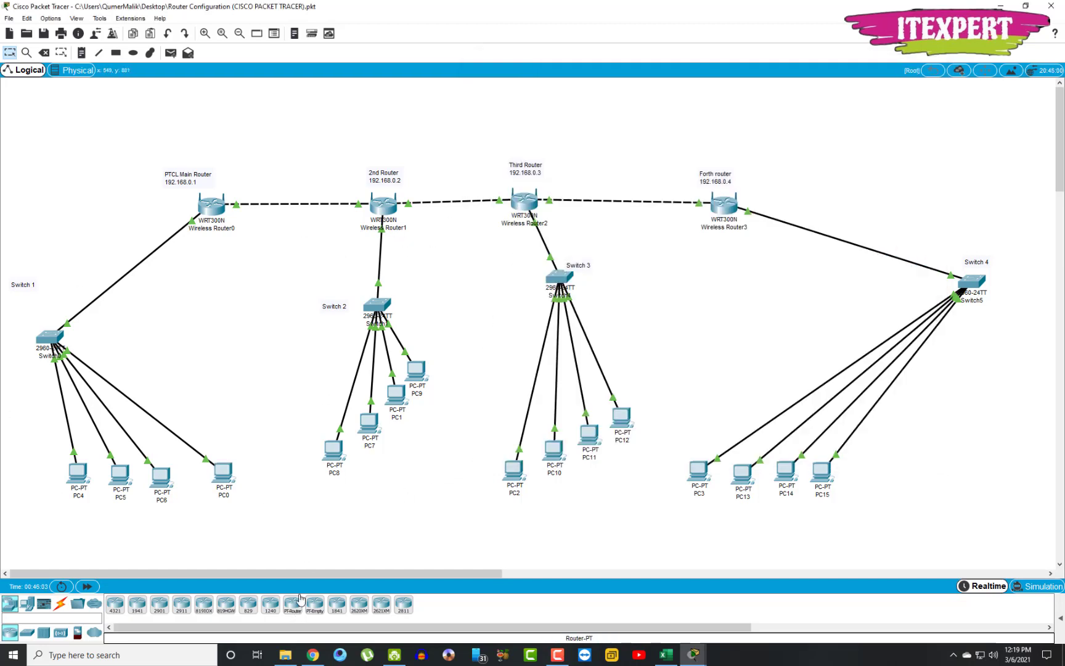
# Ping the Forth router's planned address 192.168.0.4 from PC0 and return to the network diagram
pyautogui.click(229, 475)
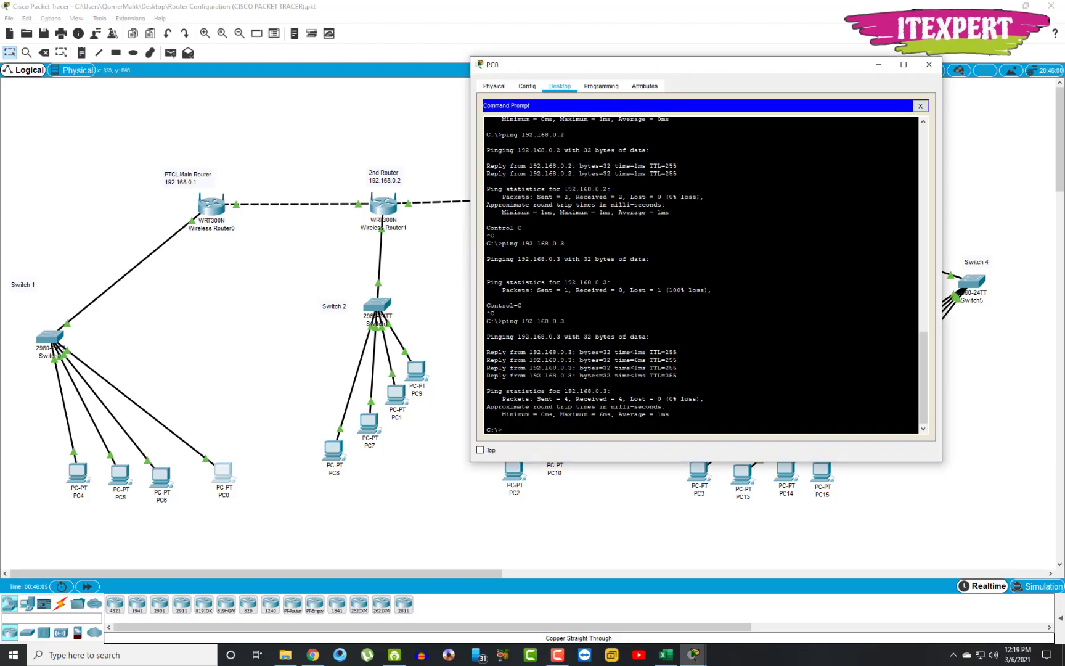
pyautogui.press('Up')
pyautogui.press('Return')
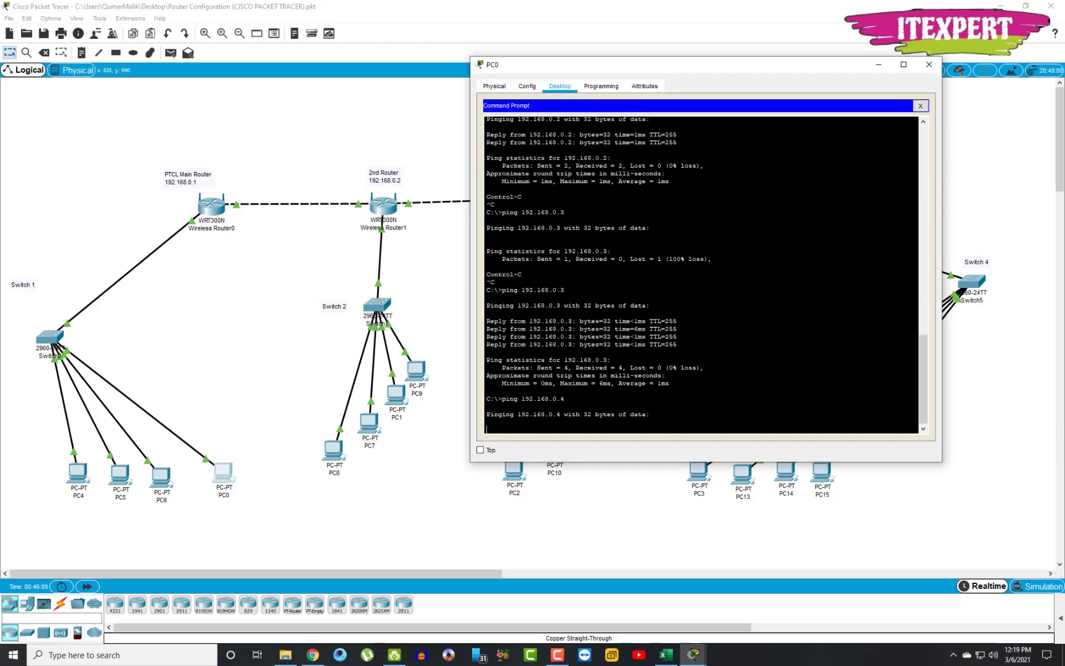
pyautogui.click(586, 533)
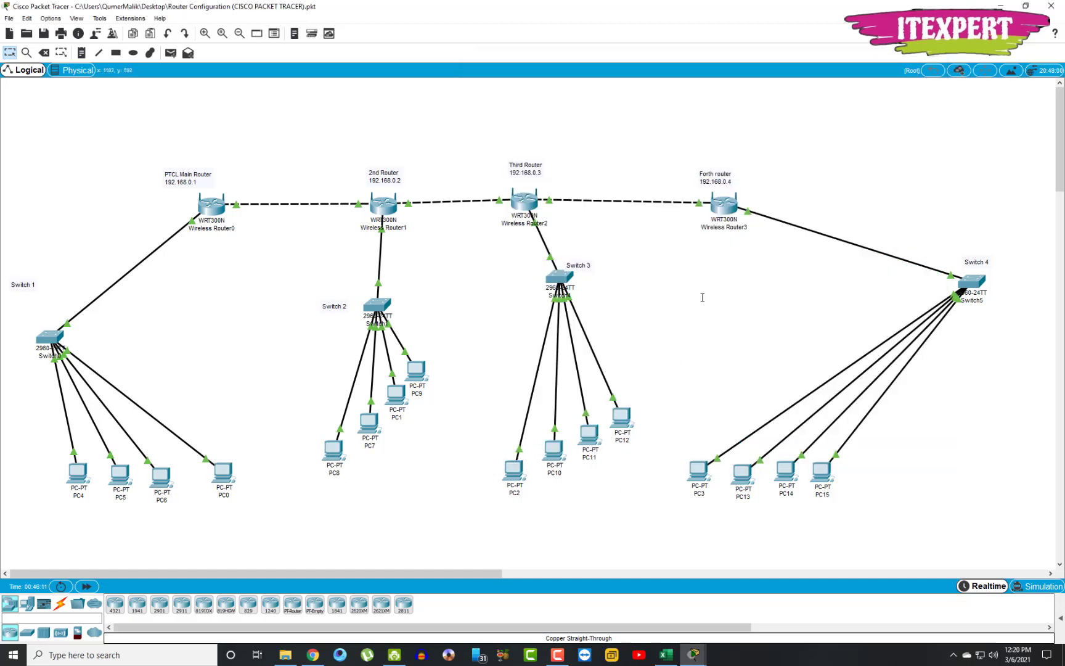
# Set the Forth router's LAN IP address to 192.168.0.4, disable its DHCP server and save the settings
pyautogui.moveTo(730, 196)
pyautogui.click(735, 203)
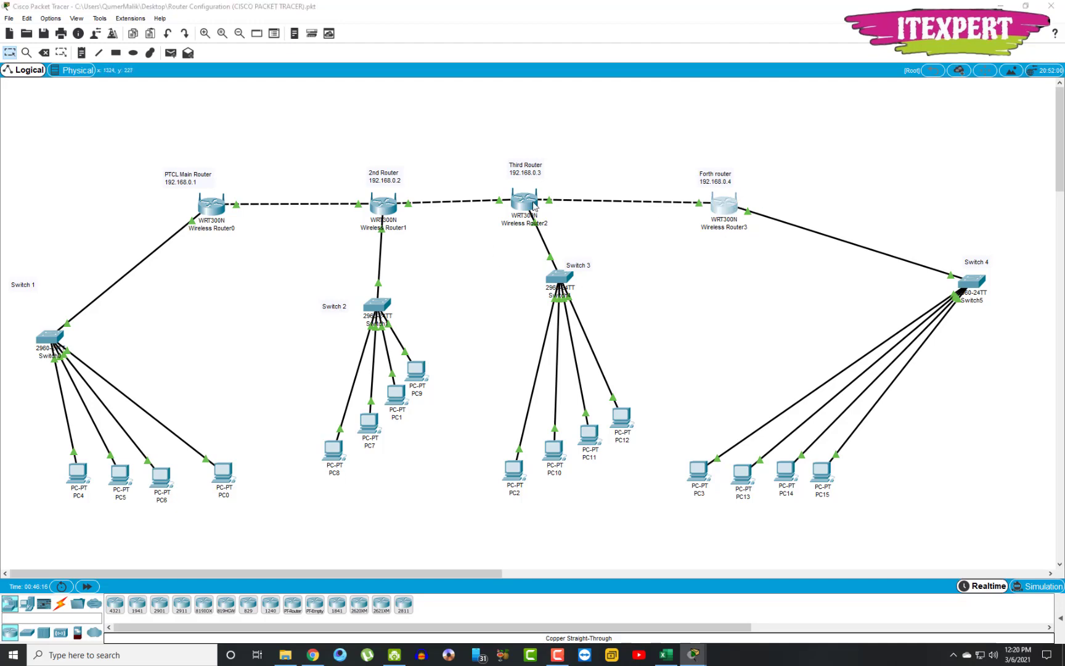
pyautogui.click(356, 185)
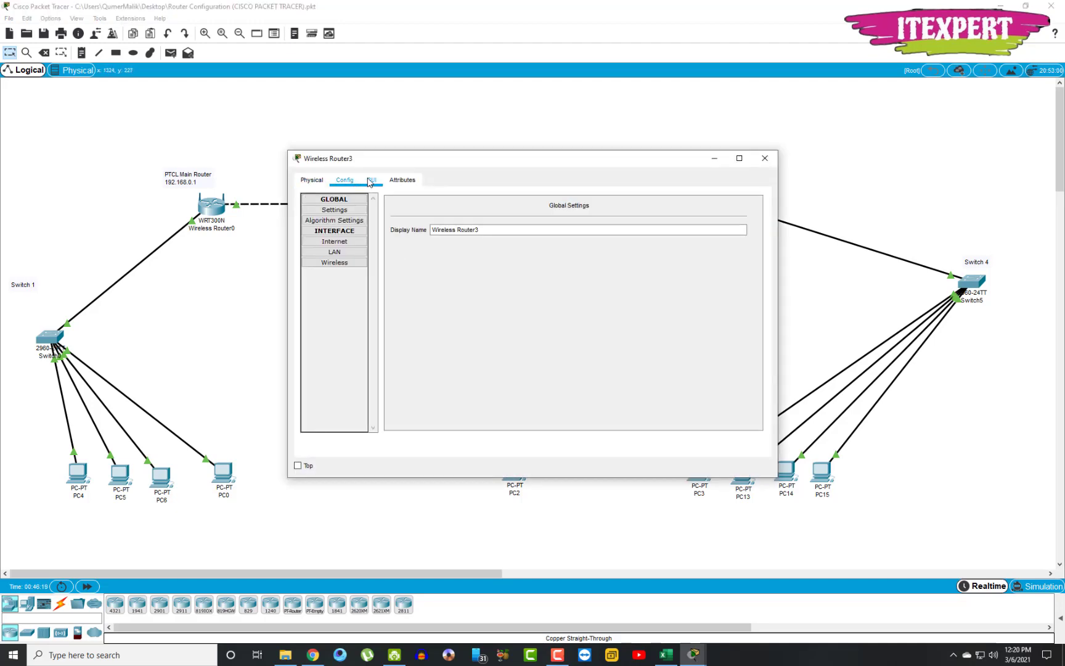
pyautogui.click(372, 180)
pyautogui.scroll(-3, 523, 308)
pyautogui.click(558, 304)
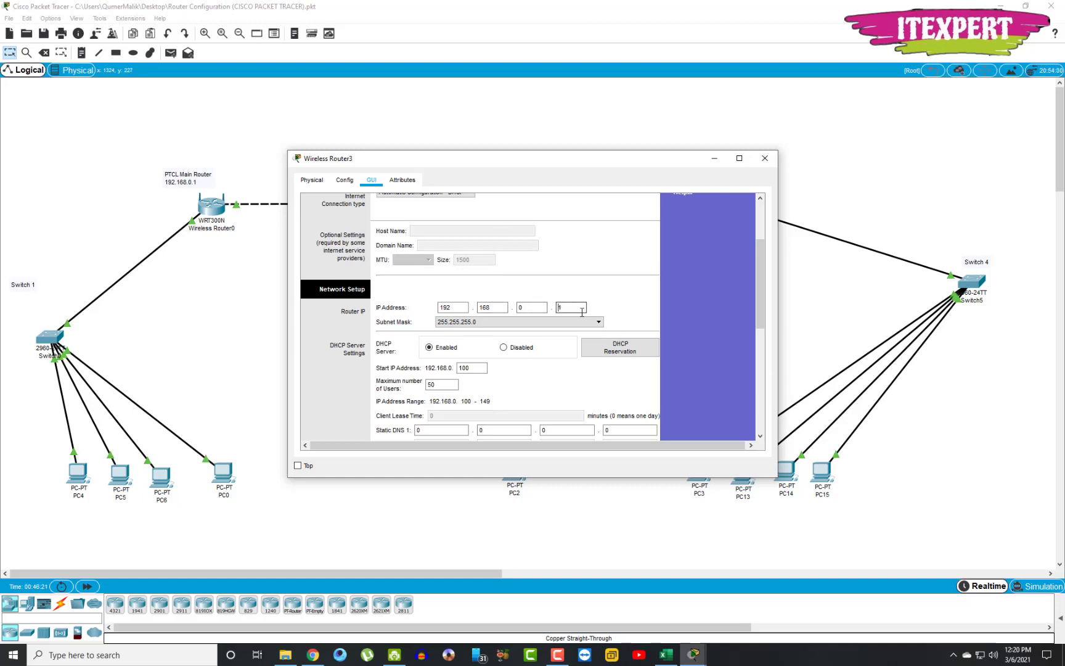
pyautogui.write('4')
pyautogui.click(503, 347)
pyautogui.scroll(-10, 558, 382)
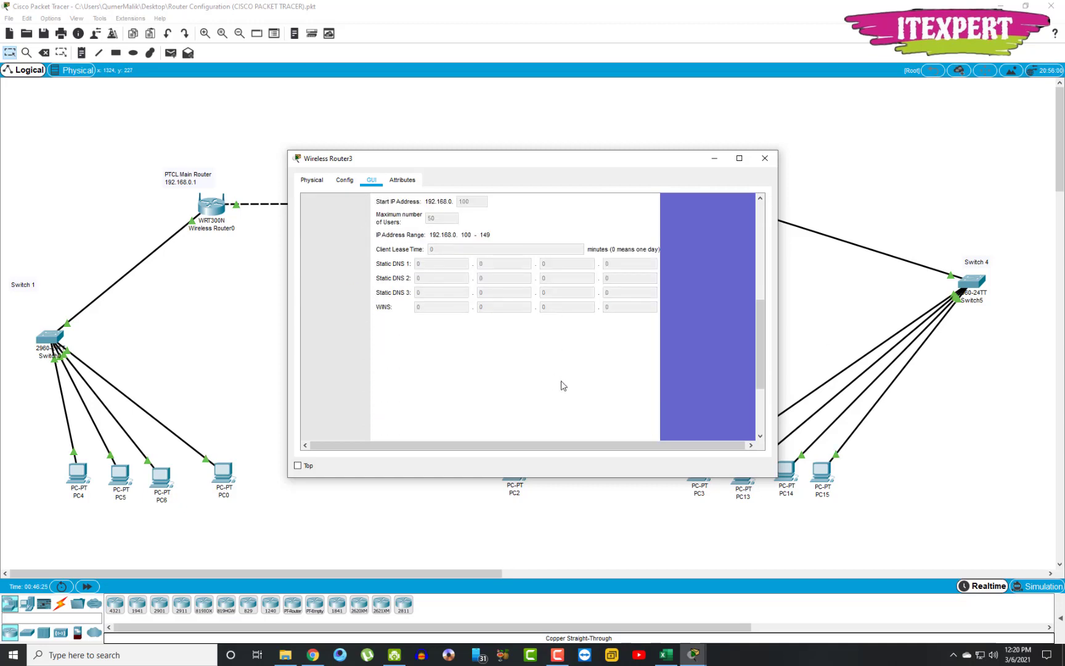
pyautogui.click(543, 425)
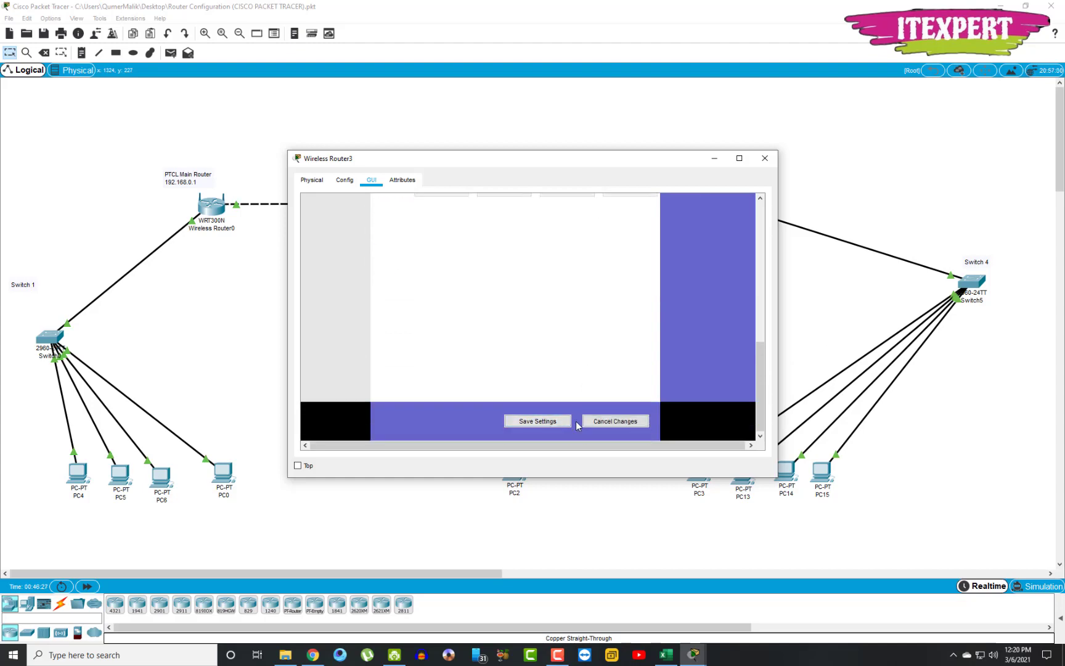
pyautogui.click(764, 157)
# Ping 192.168.0.4 again from PC0 and close the PC0 window
pyautogui.click(219, 470)
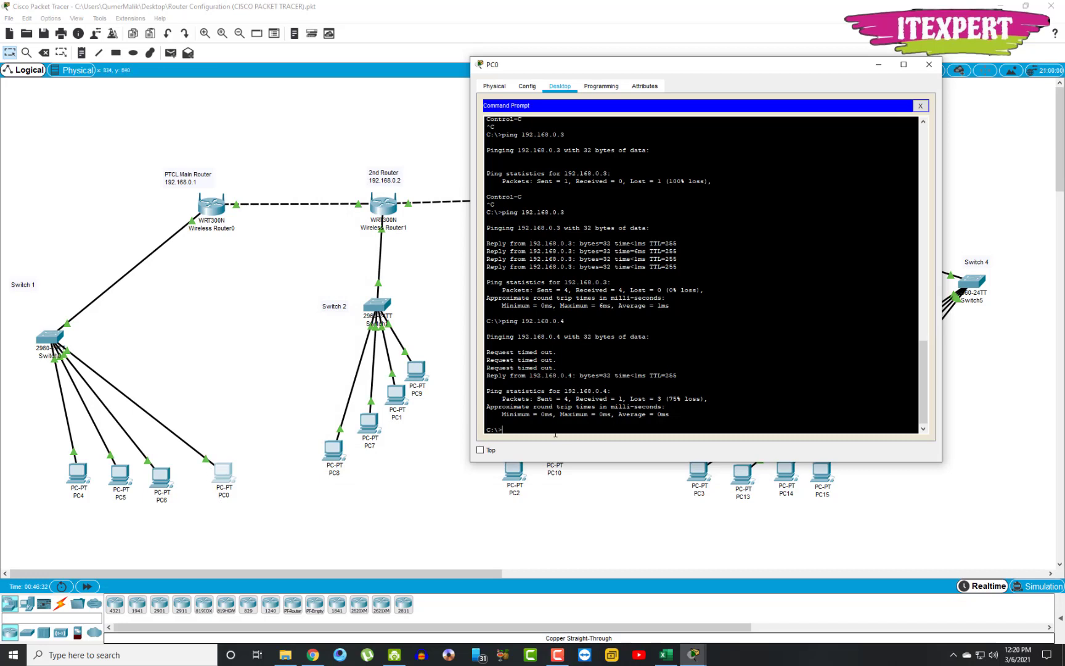
pyautogui.press('Up')
pyautogui.press('Return')
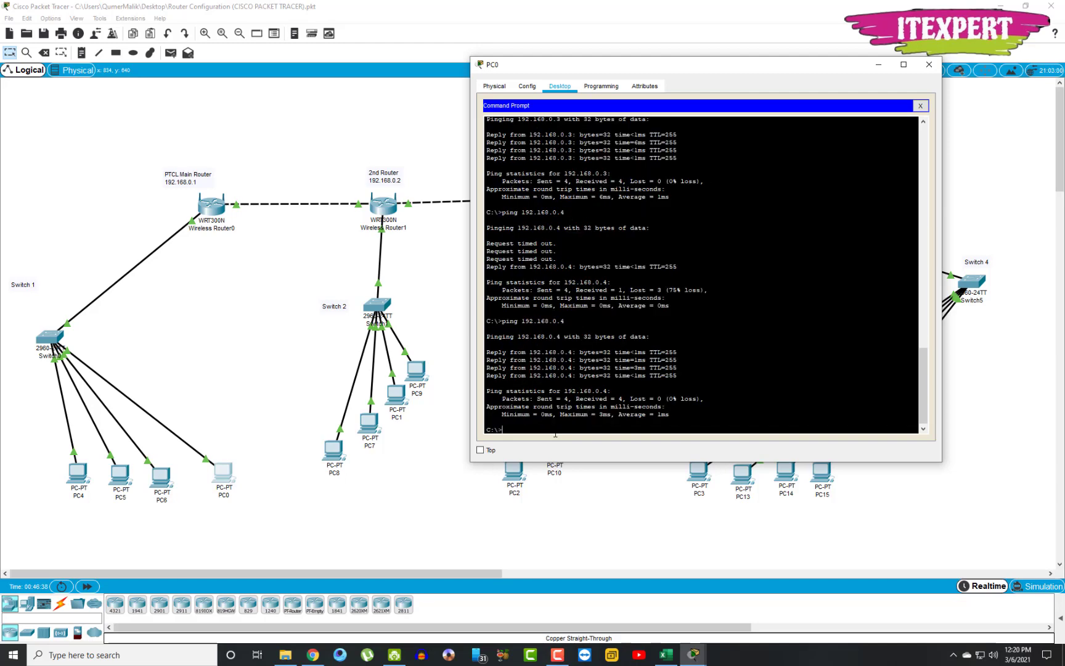
pyautogui.click(929, 64)
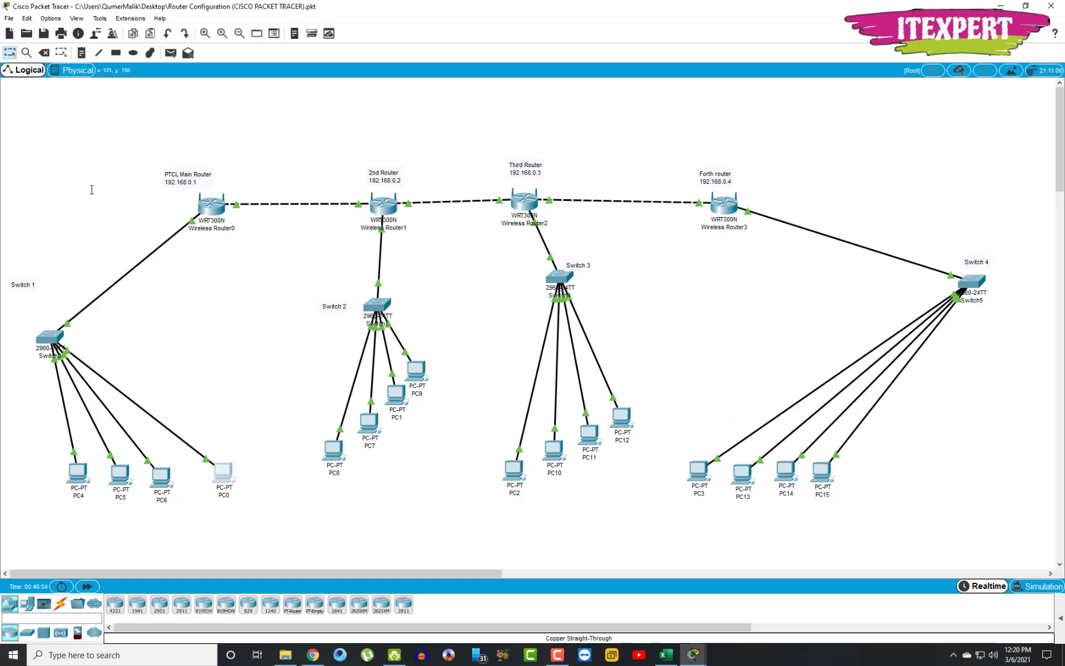
# Switch PC10's IPv4 gateway/DNS configuration to DHCP and close its window
pyautogui.moveTo(582, 454)
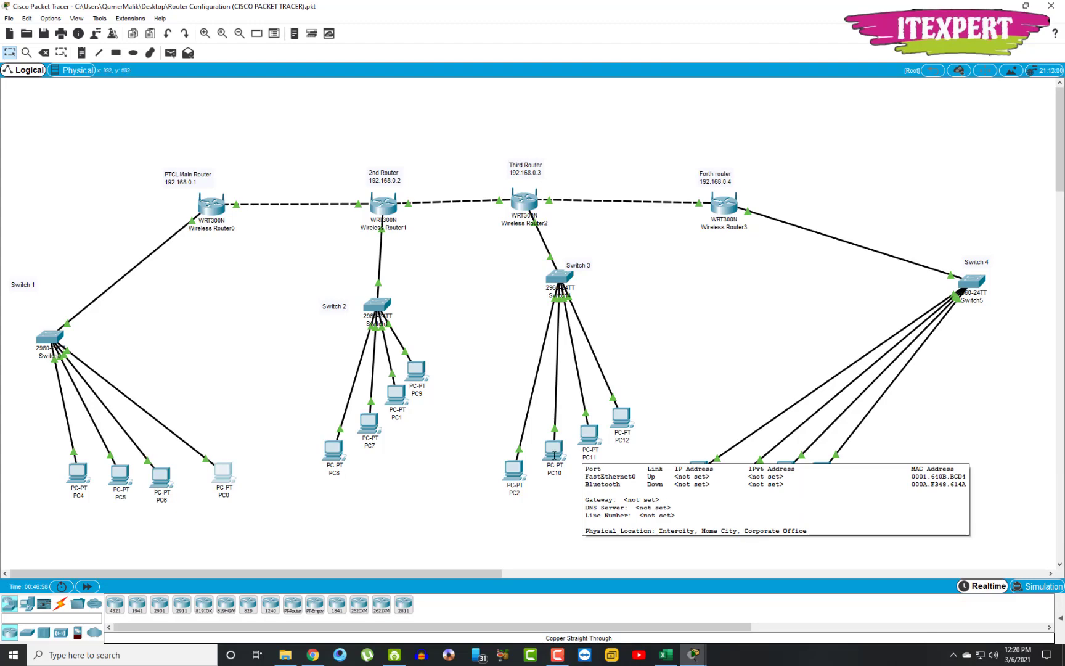
pyautogui.click(554, 455)
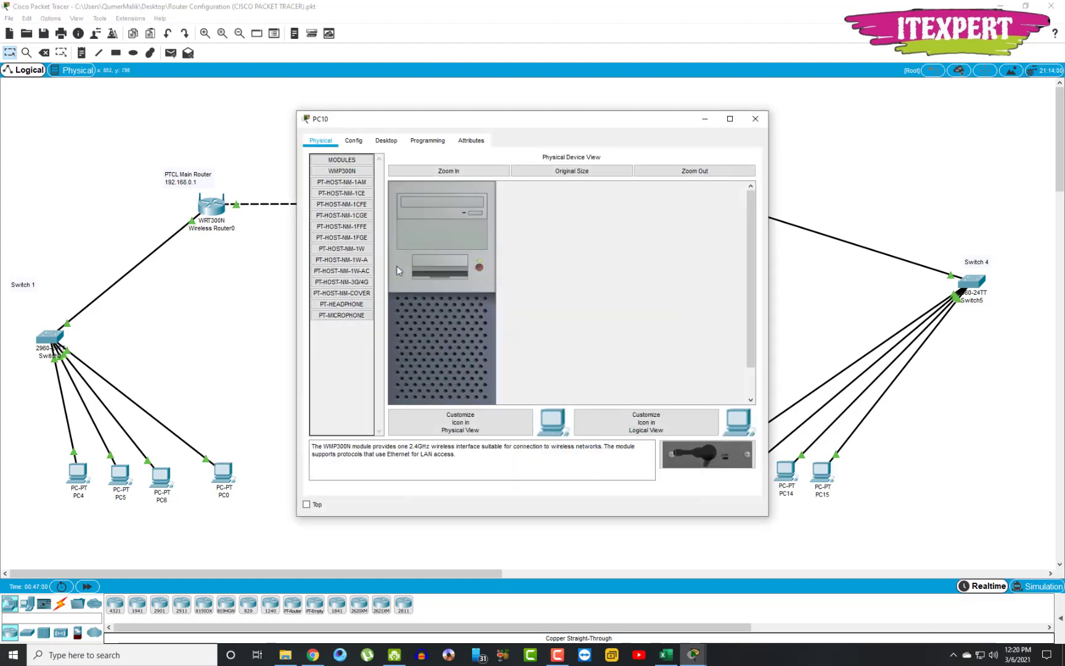
pyautogui.click(386, 141)
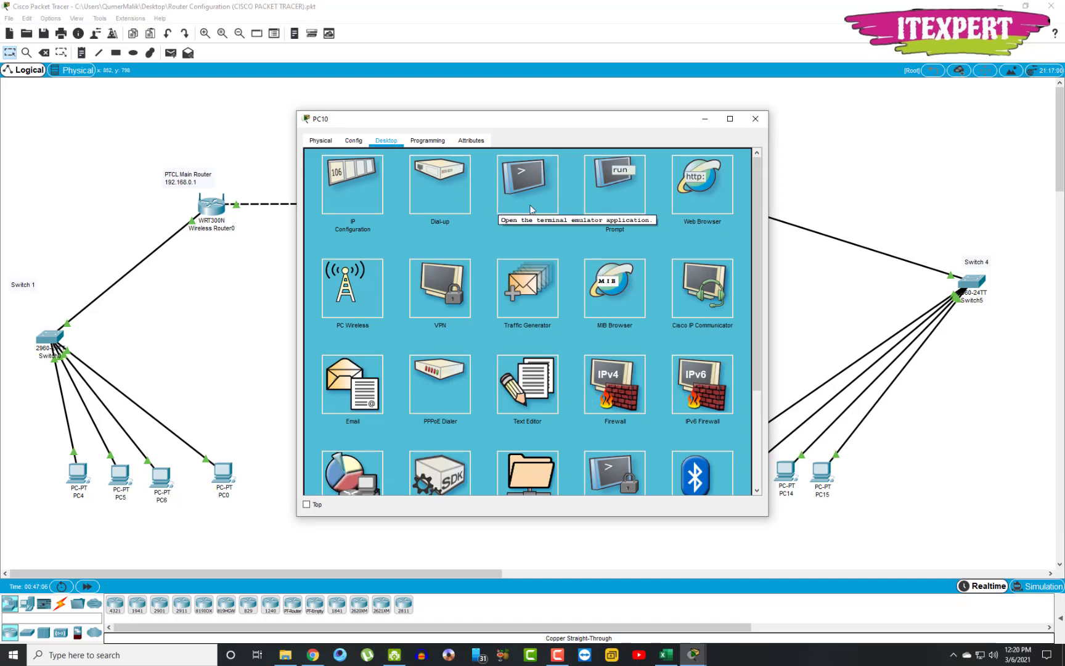
pyautogui.click(350, 142)
pyautogui.click(410, 235)
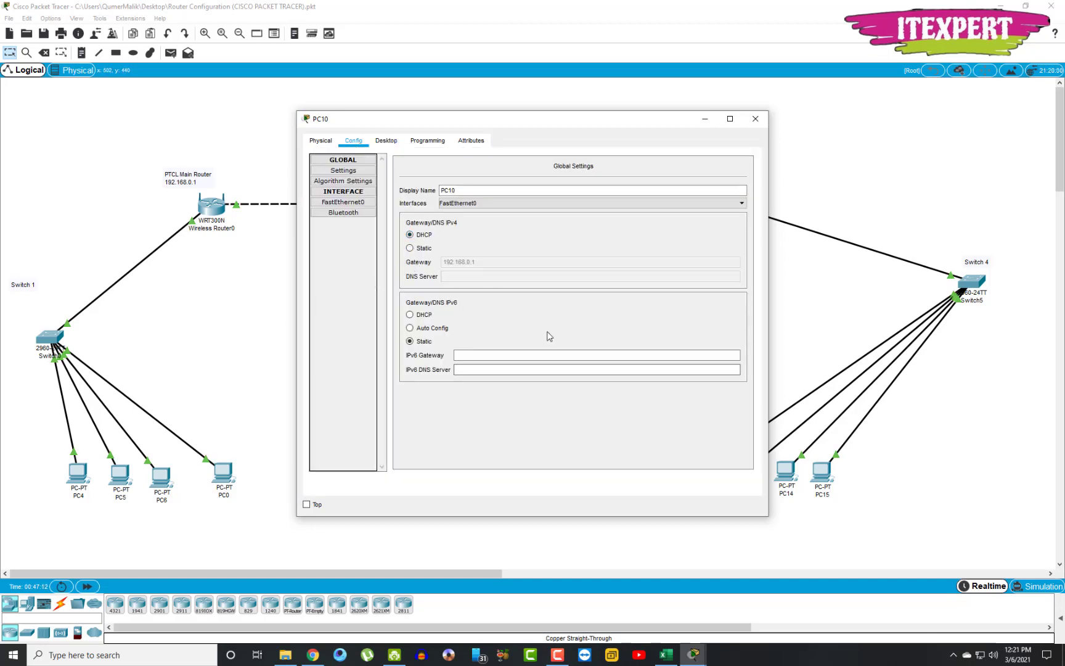
pyautogui.click(755, 118)
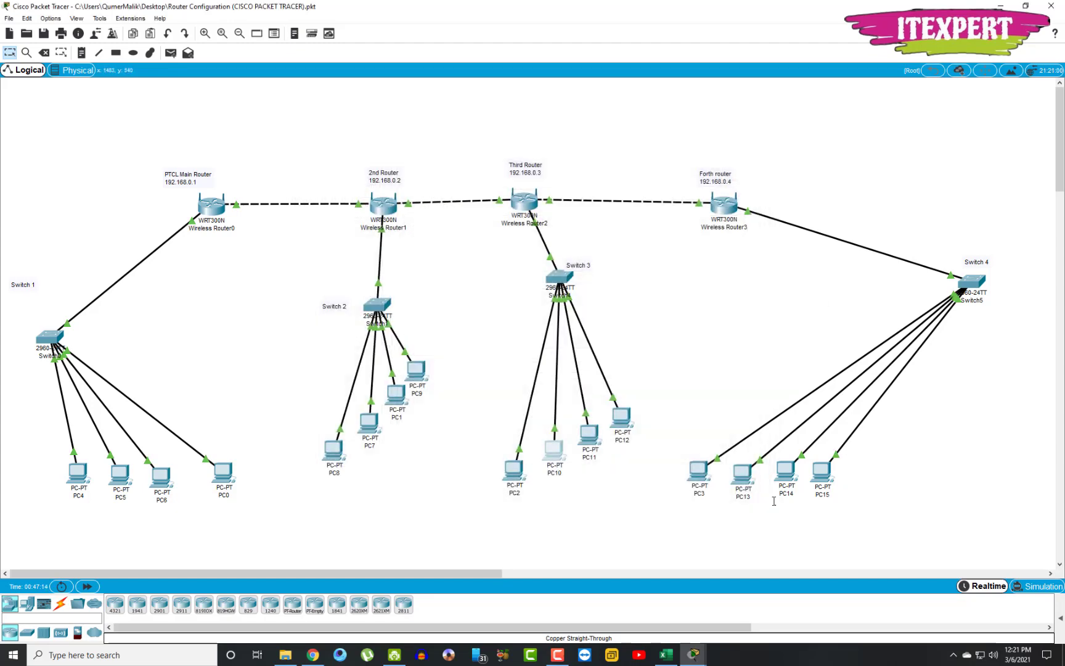
# Ping the main router at 192.168.0.1 from PC10's command prompt
pyautogui.moveTo(546, 448)
pyautogui.click(554, 450)
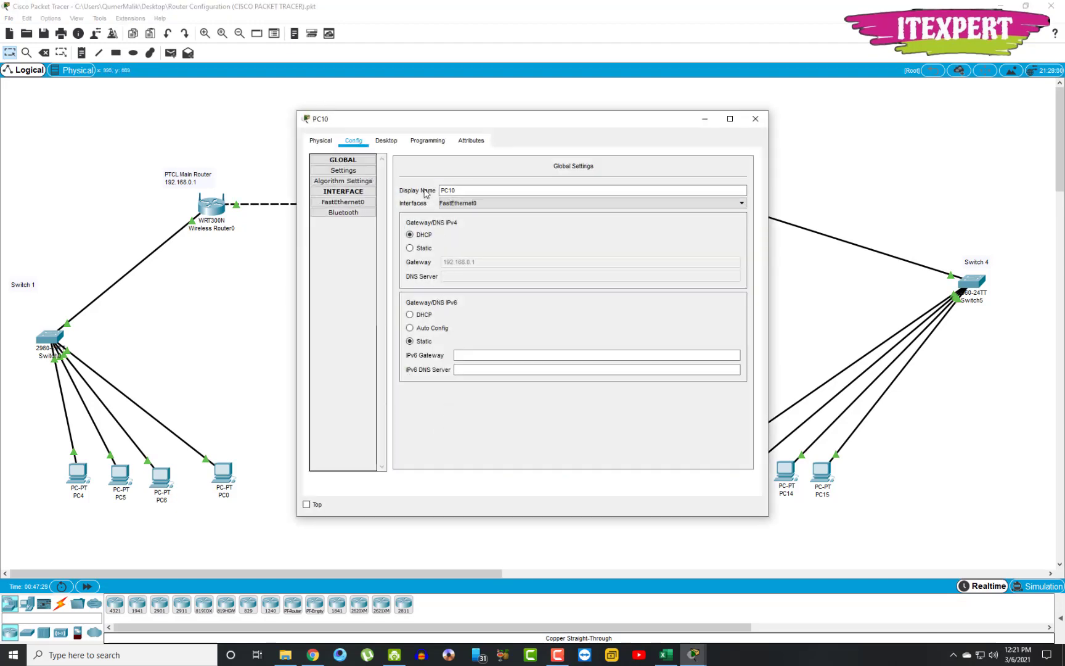
pyautogui.click(404, 145)
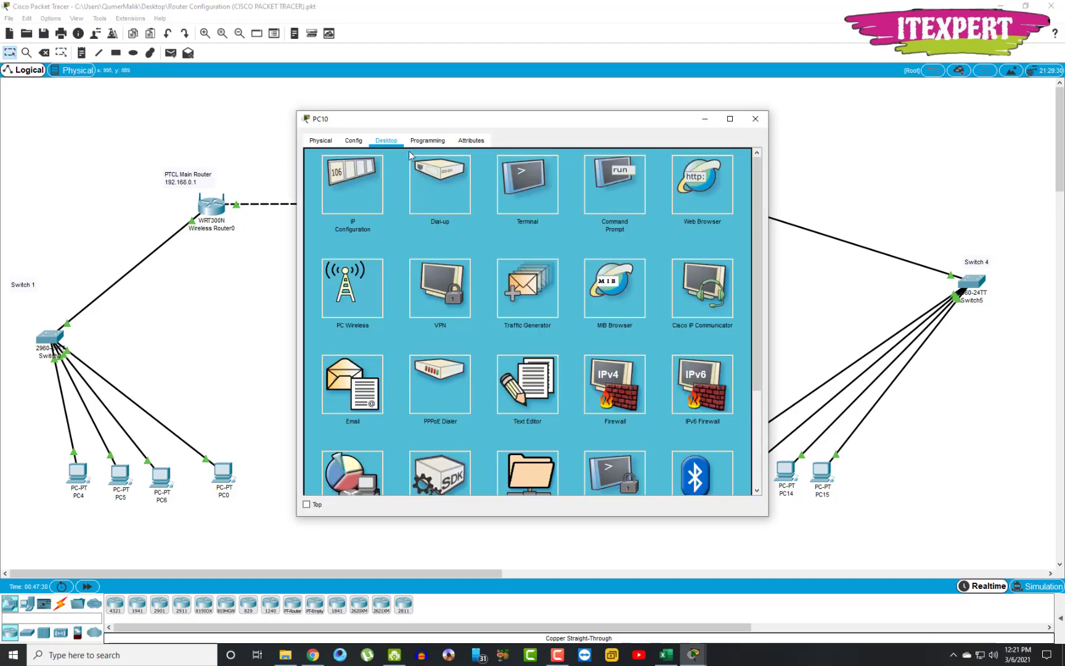
pyautogui.click(601, 188)
pyautogui.write('pib')
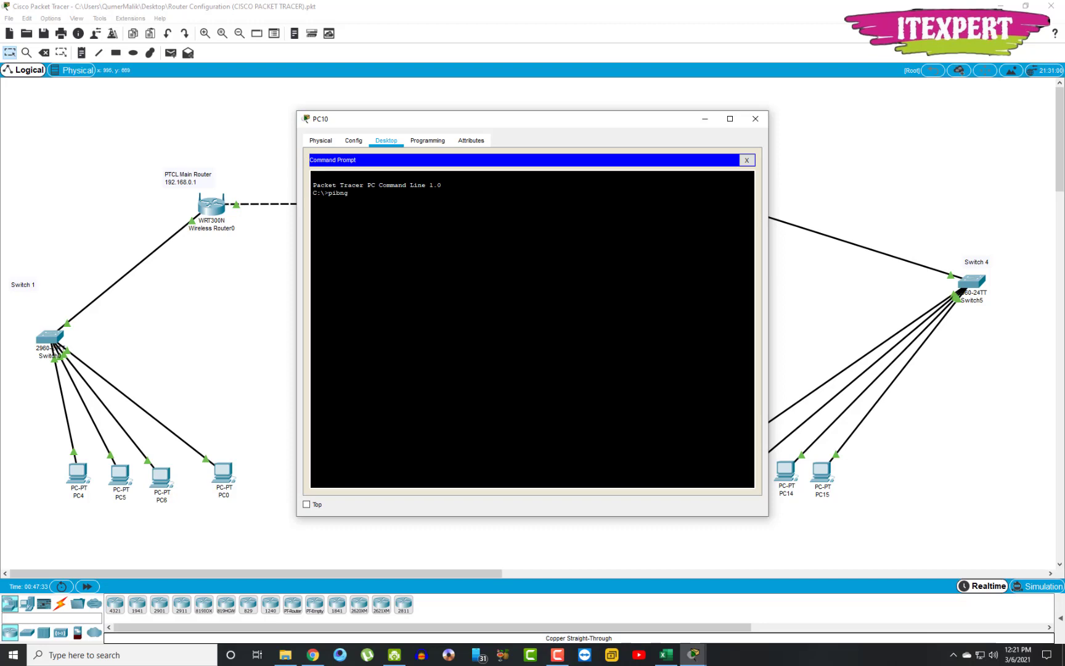
pyautogui.write('ng 192.168.1.1')
pyautogui.press('BackSpace')
pyautogui.press('BackSpace')
pyautogui.press('BackSpace')
pyautogui.write('0.1')
pyautogui.press('Return')
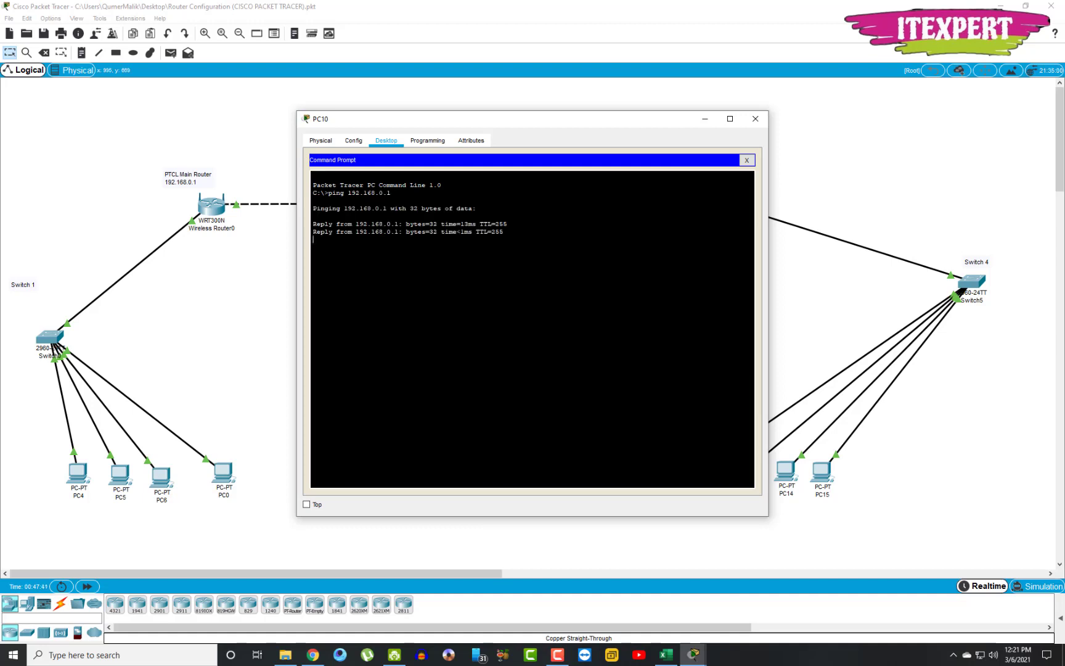
pyautogui.press('Return')
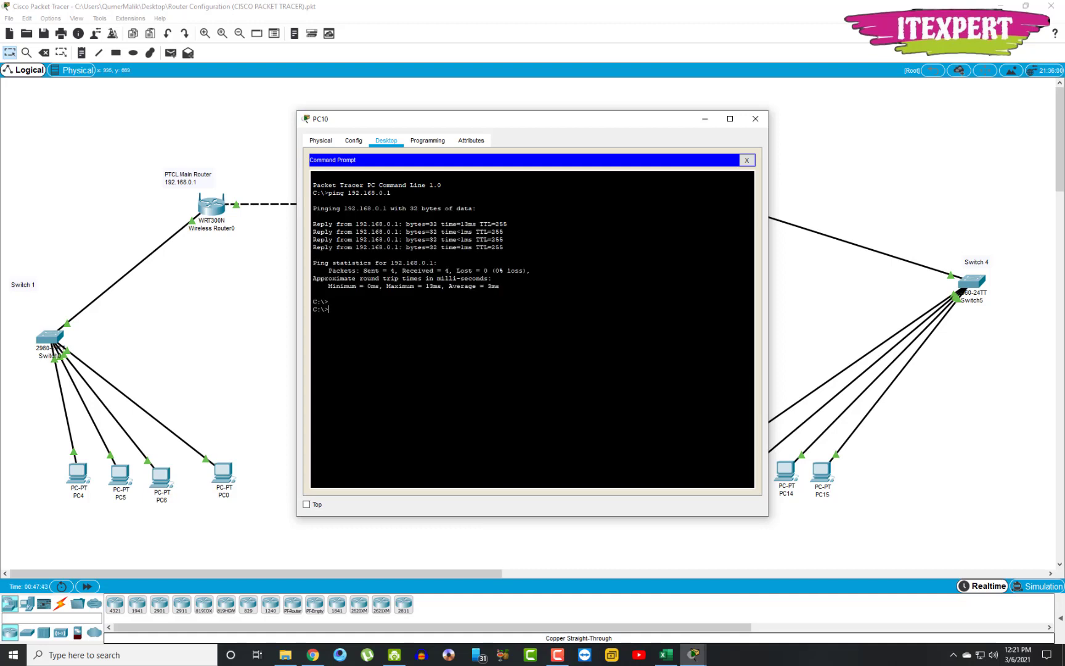
# Ping the 2nd Router at 192.168.0.2 and the Third Router at 192.168.0.3 from PC10
pyautogui.press('Up')
pyautogui.write('2')
pyautogui.press('Return')
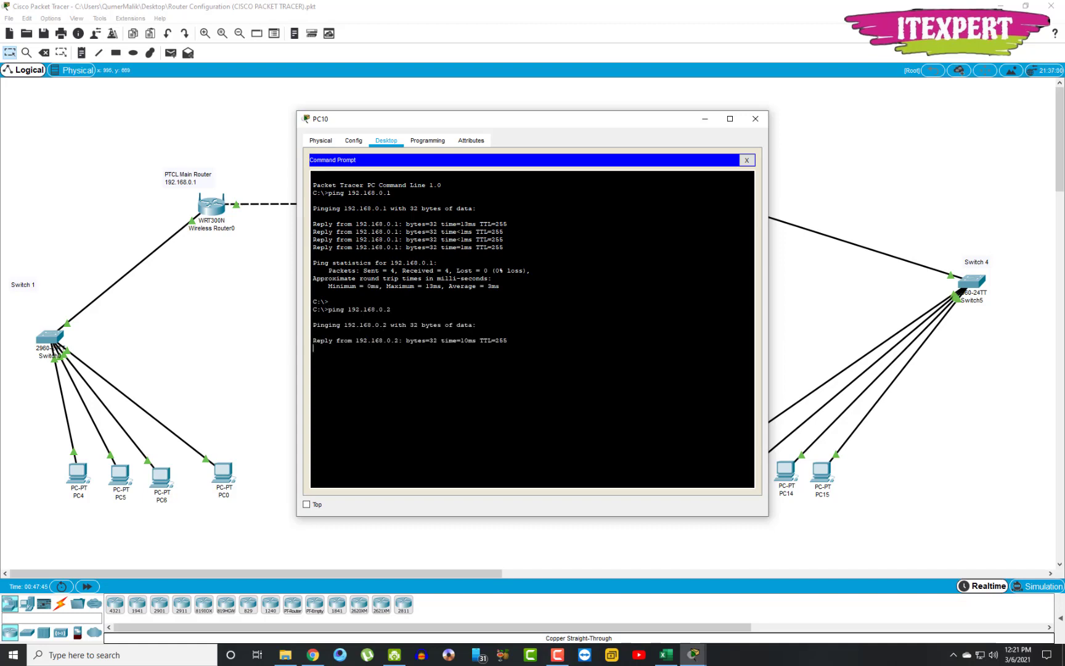
pyautogui.hotkey('ctrl', 'c')
pyautogui.press('Up')
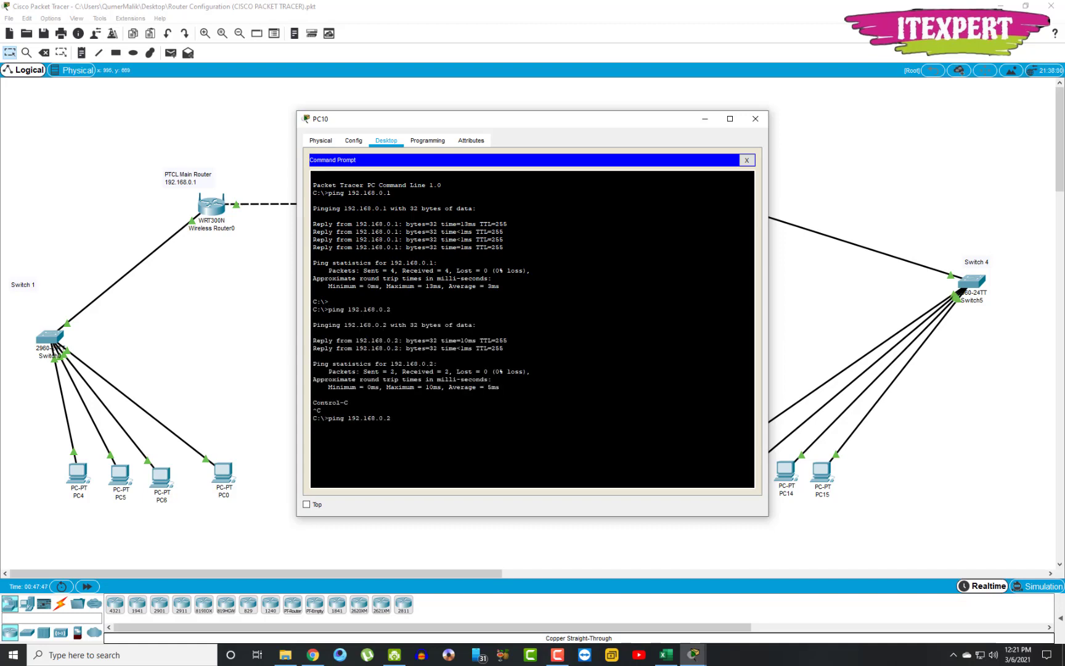
pyautogui.write('3')
pyautogui.press('Return')
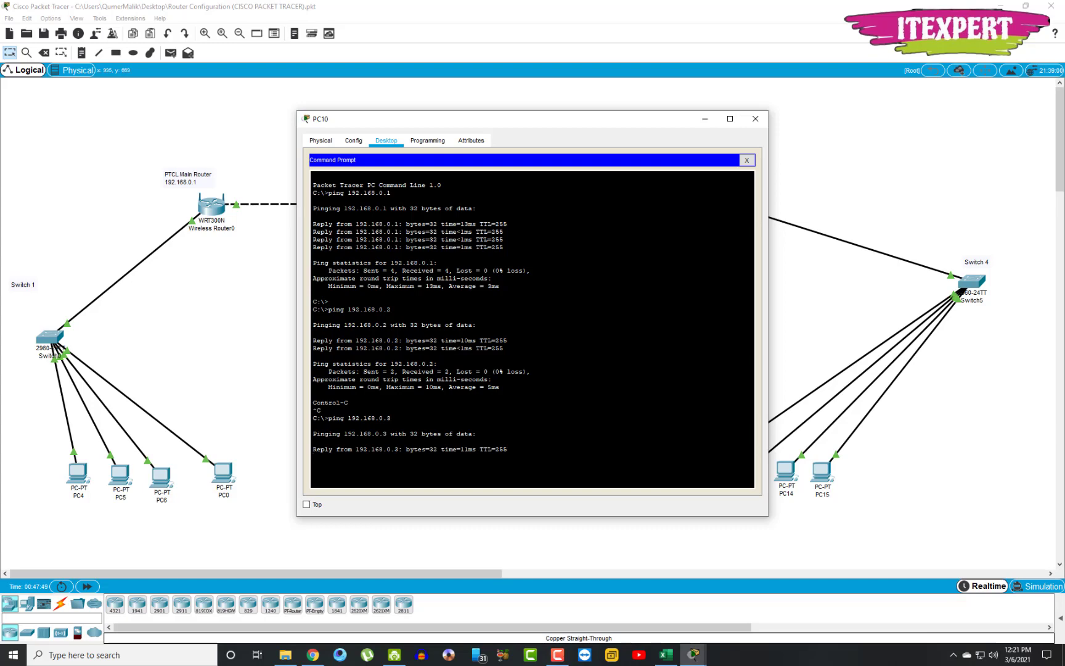
# Stop the running ping, ping the Forth router at 192.168.0.4 from PC10 and close the PC10 window
pyautogui.hotkey('ctrl', 'c')
pyautogui.press('Up')
pyautogui.press('BackSpace')
pyautogui.write('5')
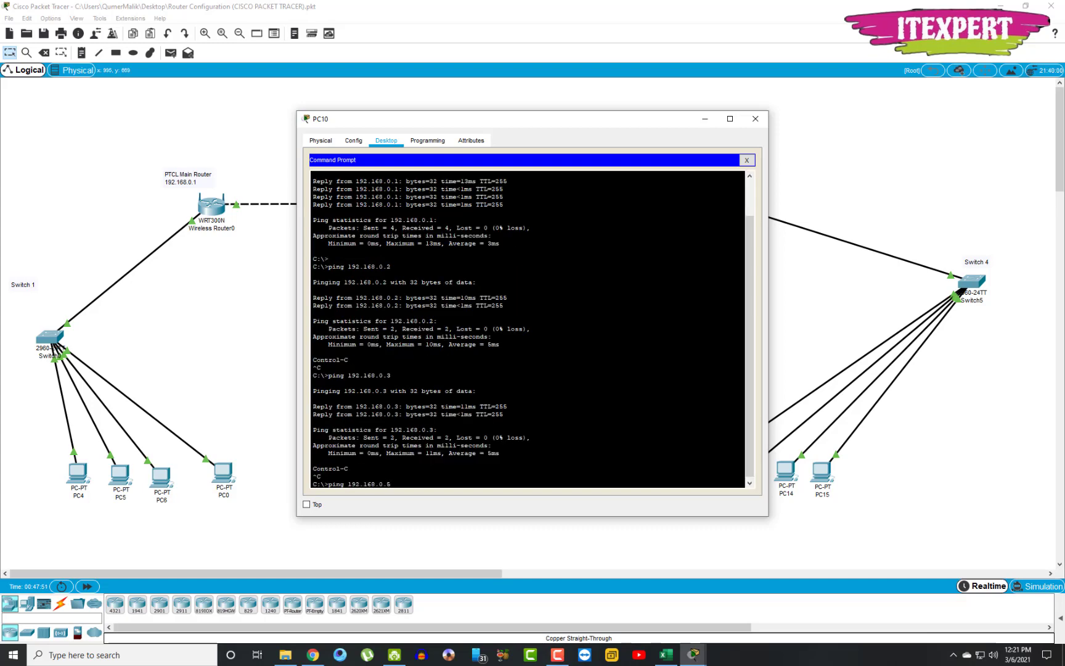
pyautogui.write('4')
pyautogui.press('Return')
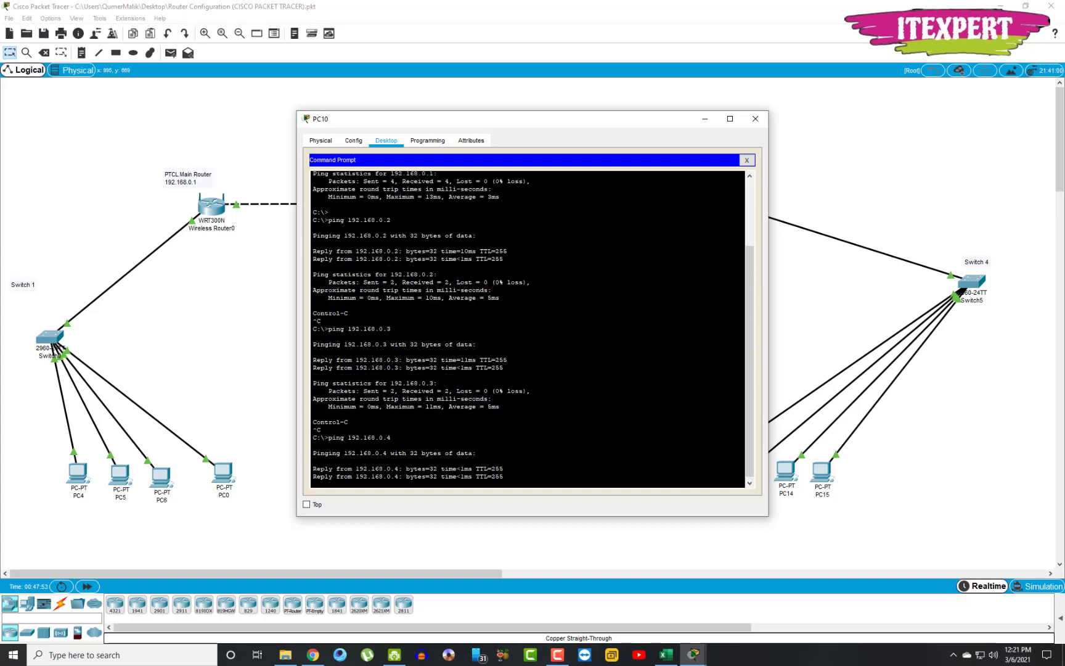
pyautogui.click(755, 119)
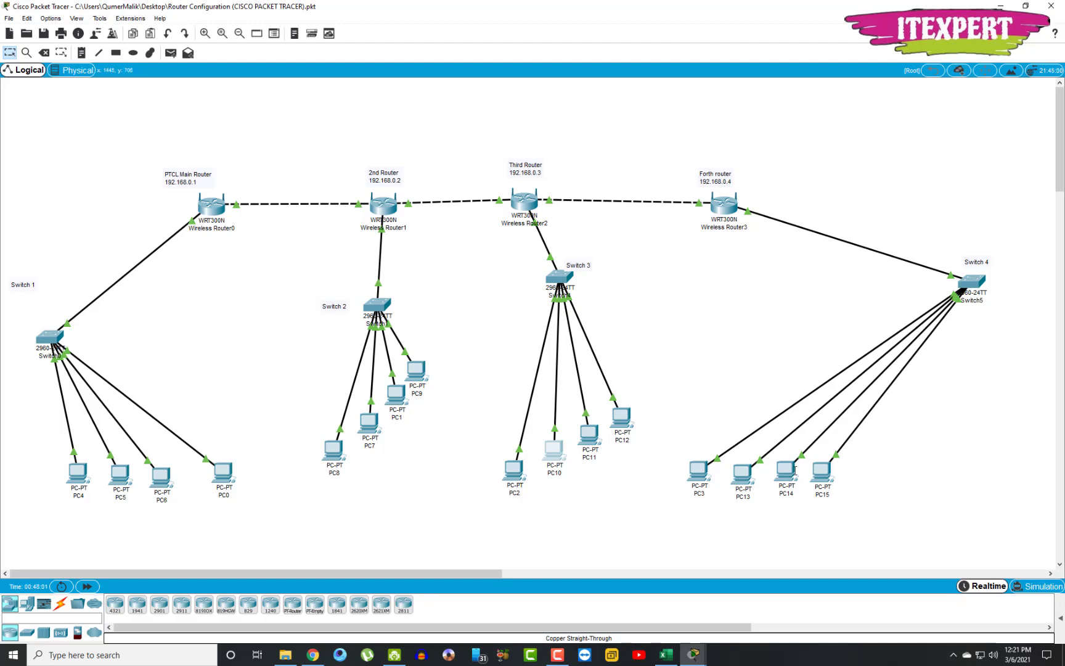
# Switch PC15's IPv4 gateway/DNS configuration to DHCP and close its window
pyautogui.click(741, 472)
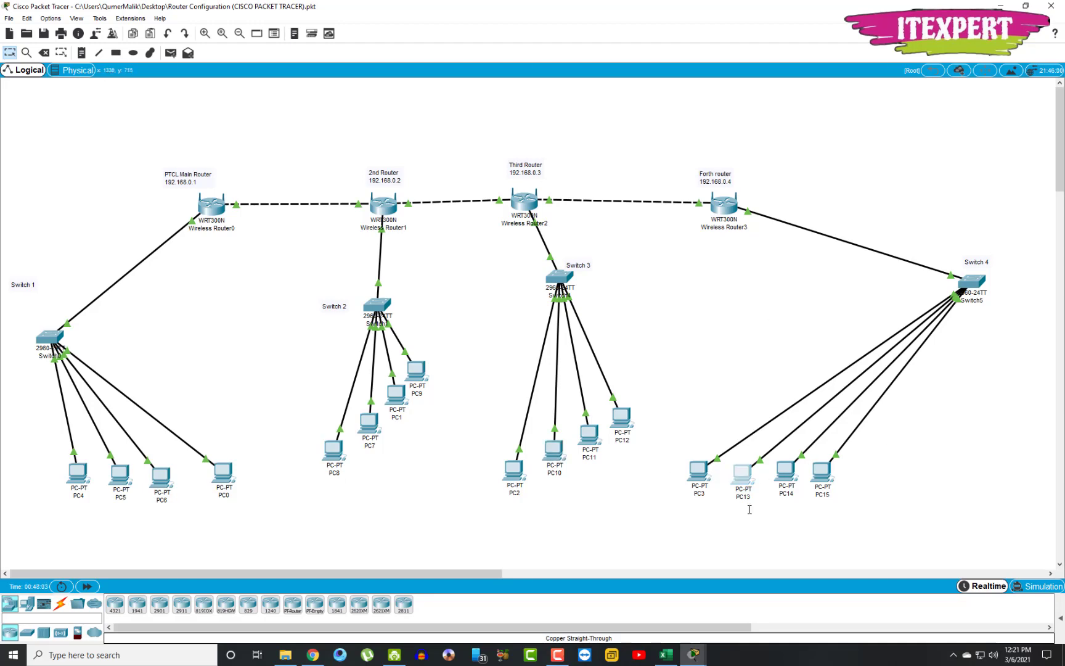
pyautogui.click(755, 118)
pyautogui.click(822, 471)
pyautogui.click(394, 139)
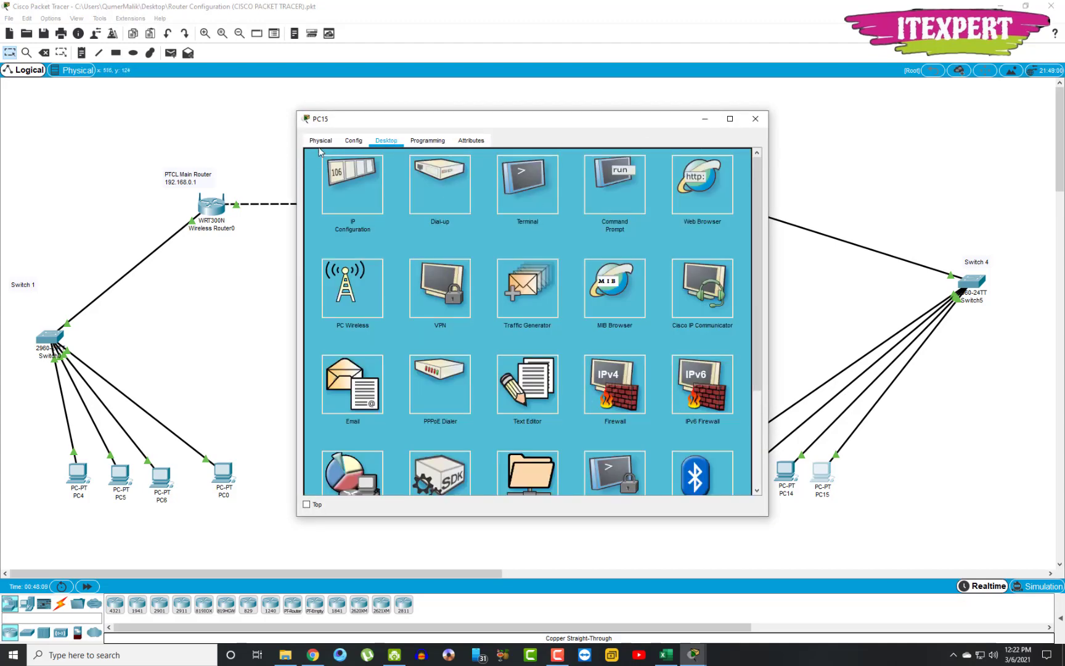
pyautogui.click(354, 140)
pyautogui.click(409, 234)
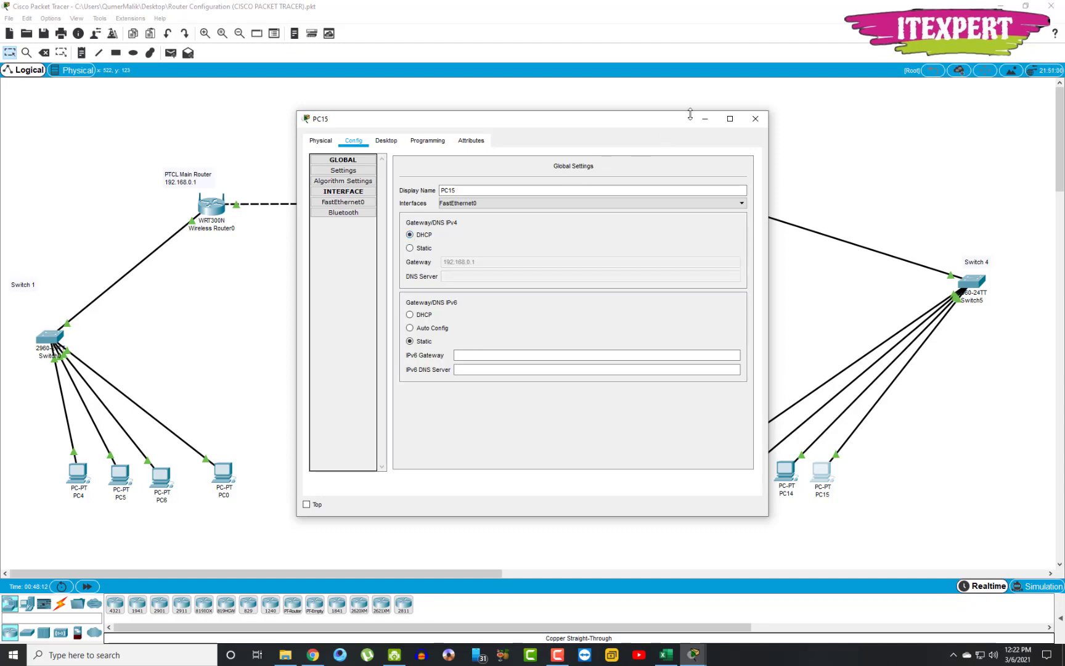
pyautogui.click(755, 119)
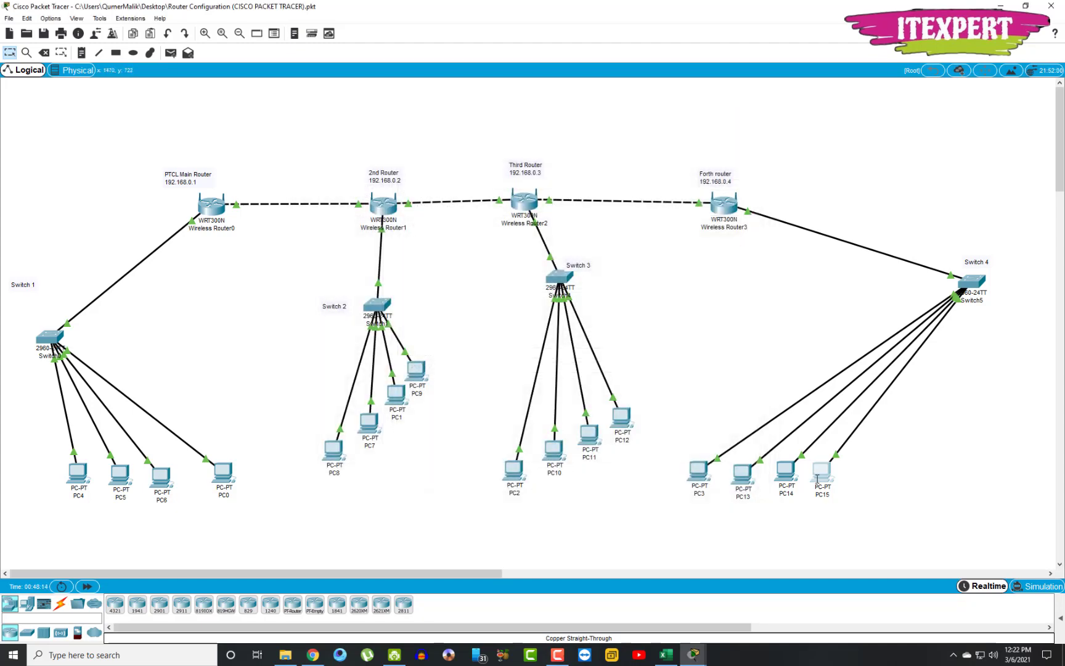
# Check PC15's assigned IP address and ping 192.168.0.1 from its command prompt
pyautogui.moveTo(817, 478)
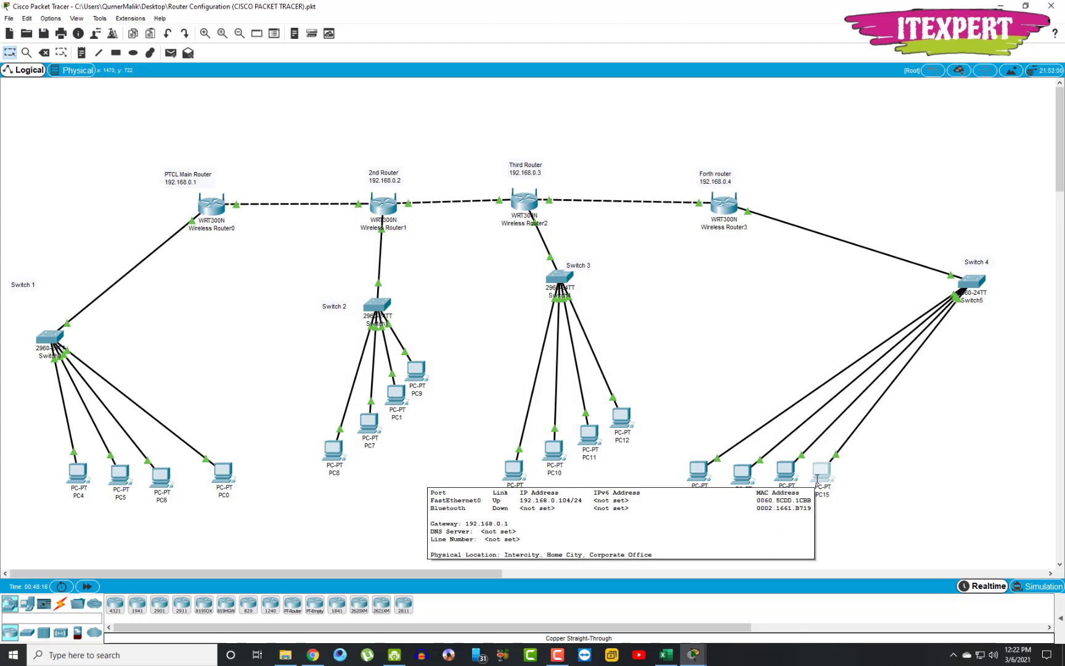
pyautogui.click(817, 478)
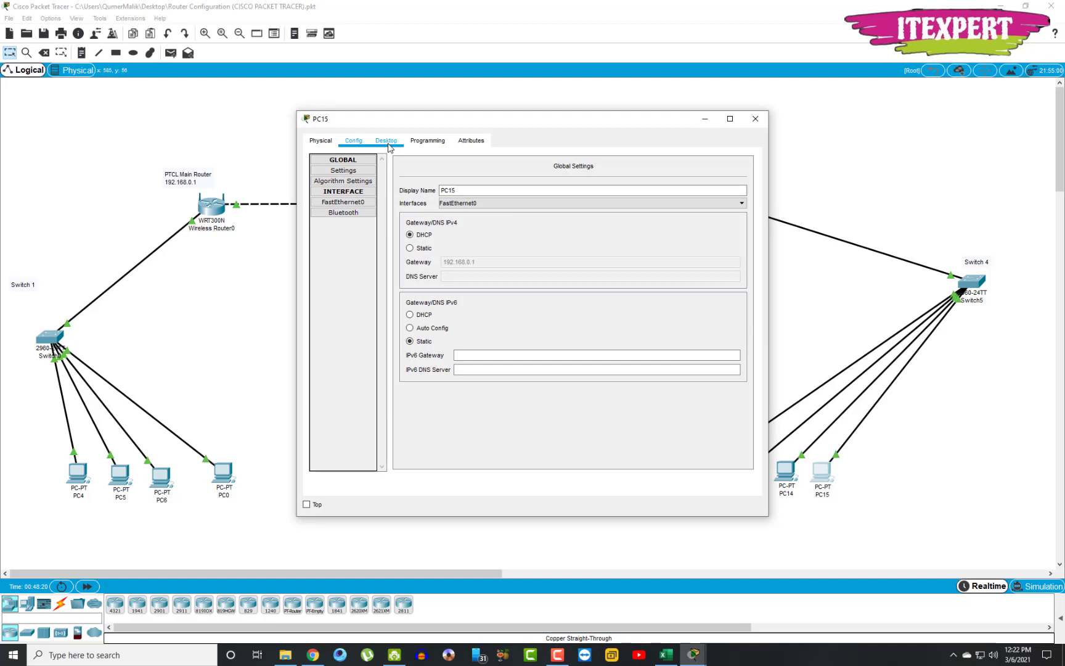
pyautogui.click(387, 142)
pyautogui.click(590, 191)
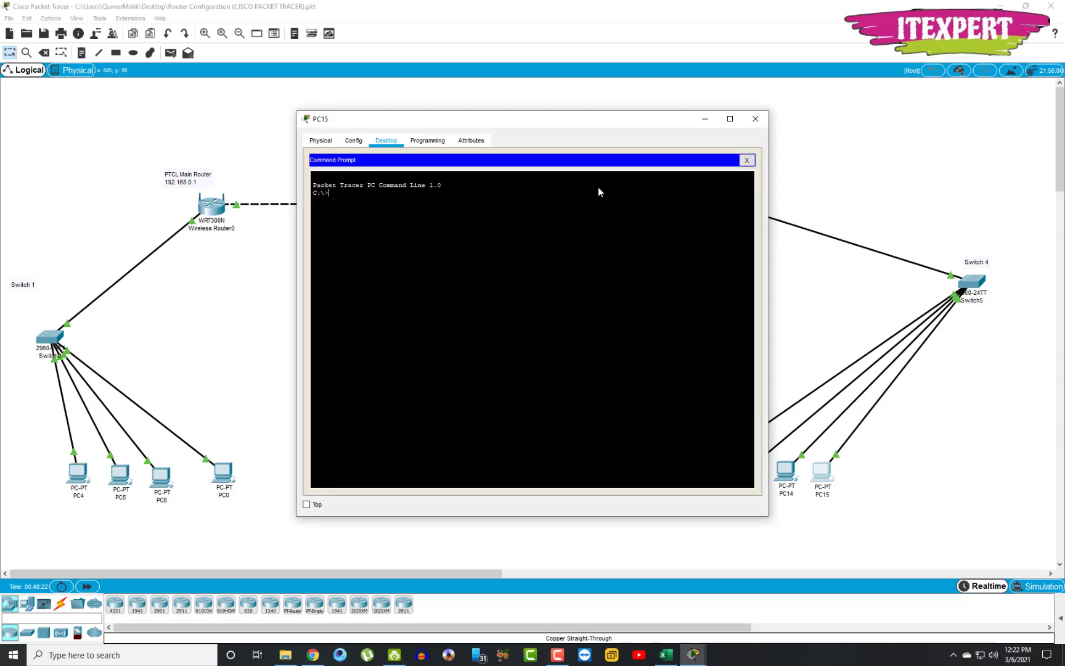
pyautogui.write('ping 192.168.0.1')
pyautogui.press('Return')
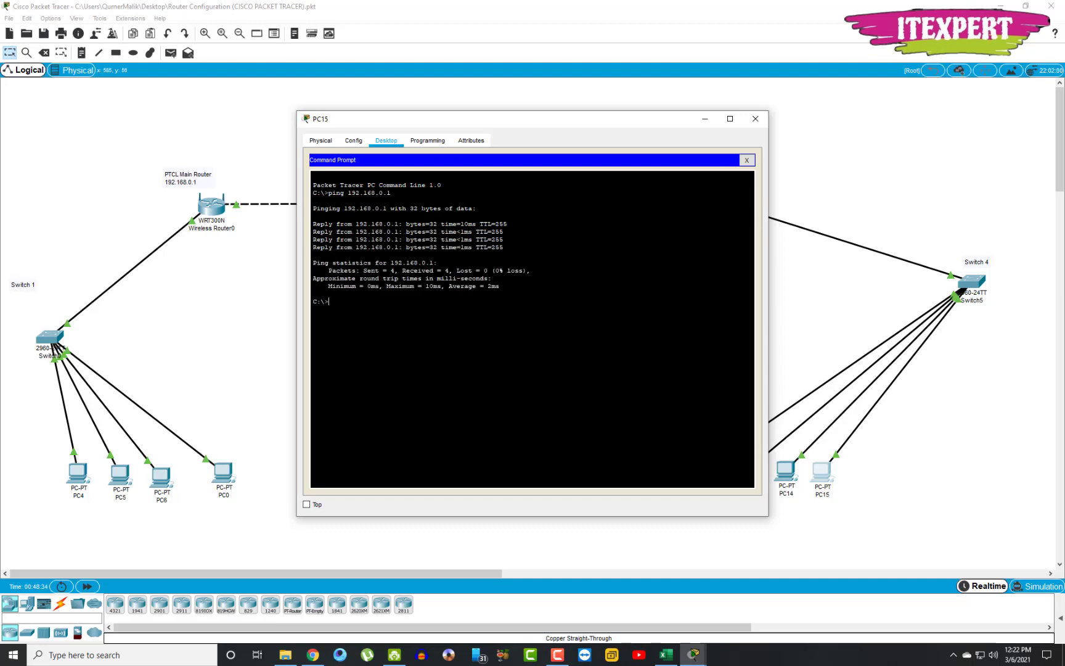
# Ping the 2nd Router at 192.168.0.2 from PC15
pyautogui.press('Up')
pyautogui.press('BackSpace')
pyautogui.write('2.168.0.')
pyautogui.press('Return')
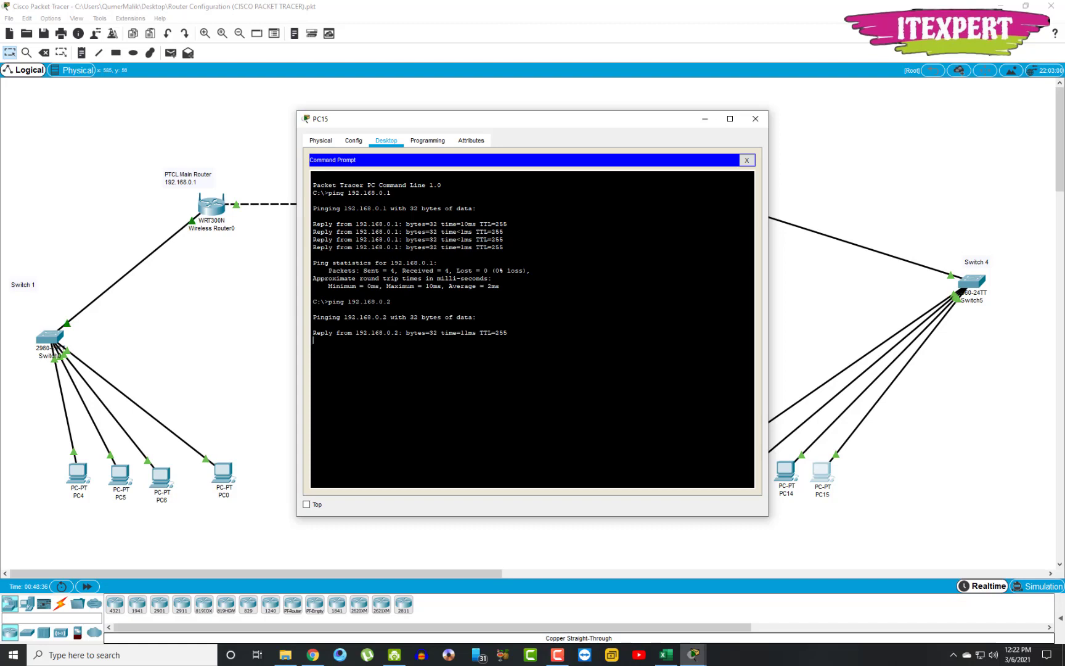
# Stop the running ping, ping the Third Router at 192.168.0.3 from PC15 and close the PC15 window
pyautogui.hotkey('ctrl', 'c')
pyautogui.press('Up')
pyautogui.press('BackSpace')
pyautogui.write('3')
pyautogui.press('Return')
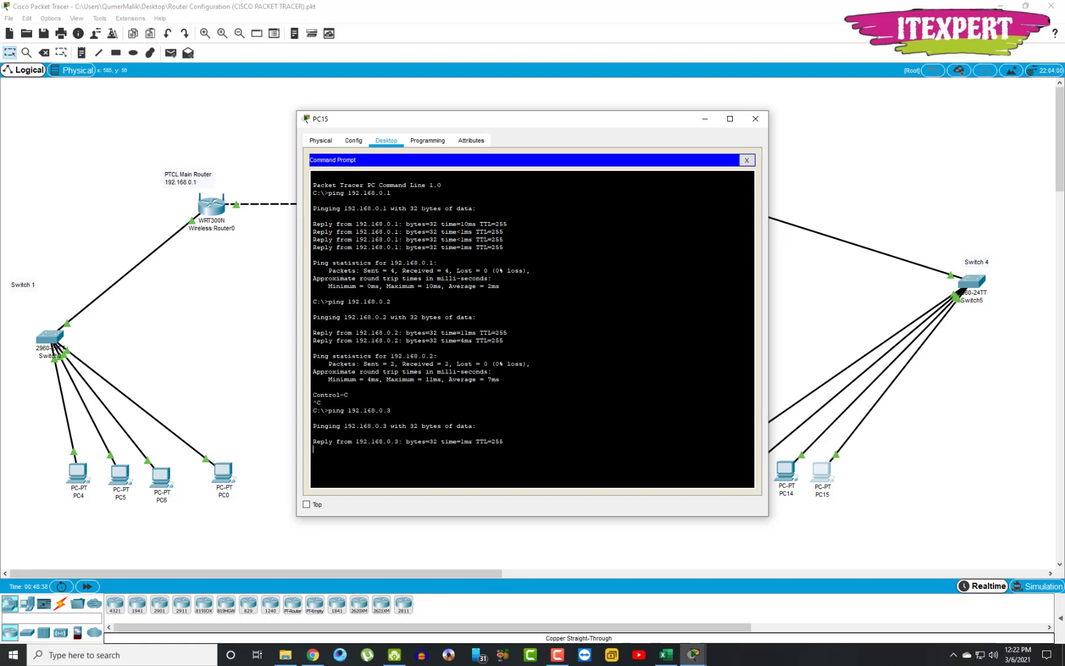
pyautogui.click(756, 119)
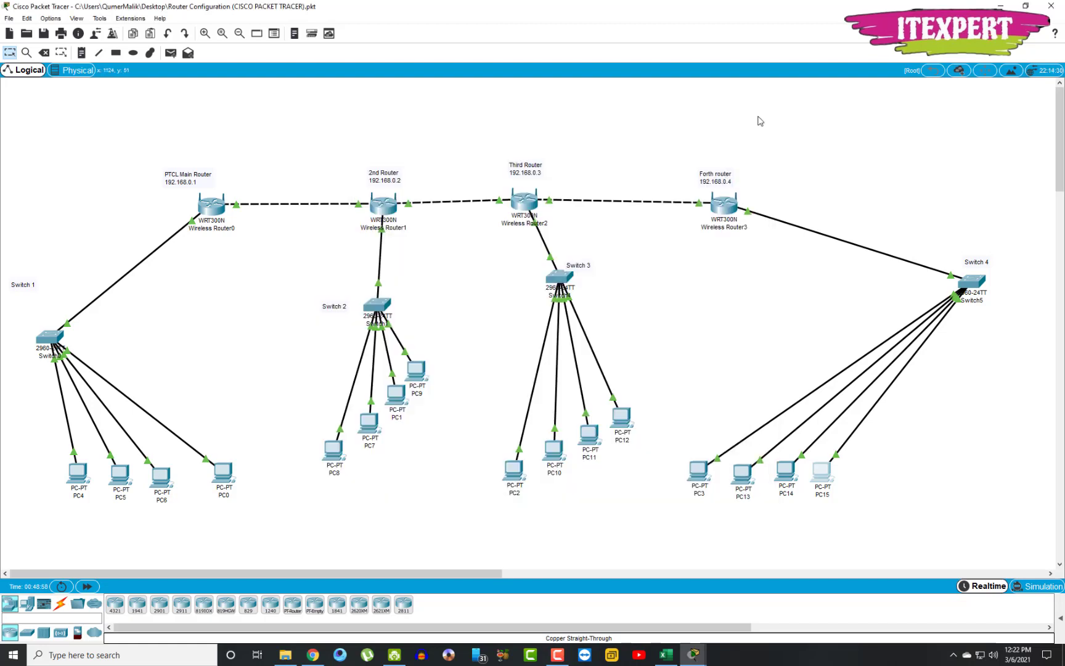